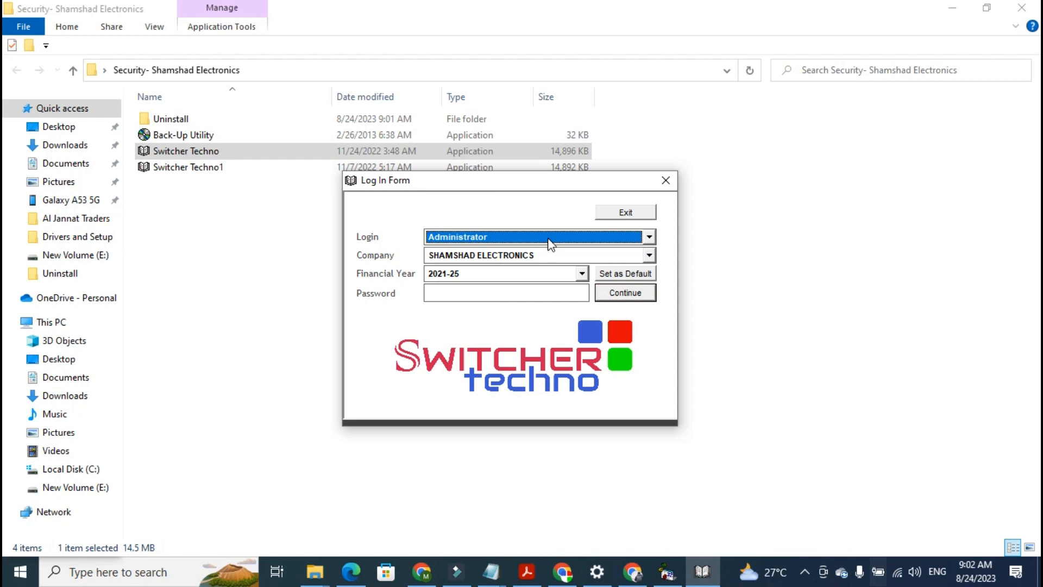
# Log in as Administrator with company SHAMSHAD ELECTRONICS and financial year 2021-25
pyautogui.click(548, 191)
pyautogui.moveTo(548, 192); pyautogui.dragTo(540, 190)
pyautogui.click(526, 236)
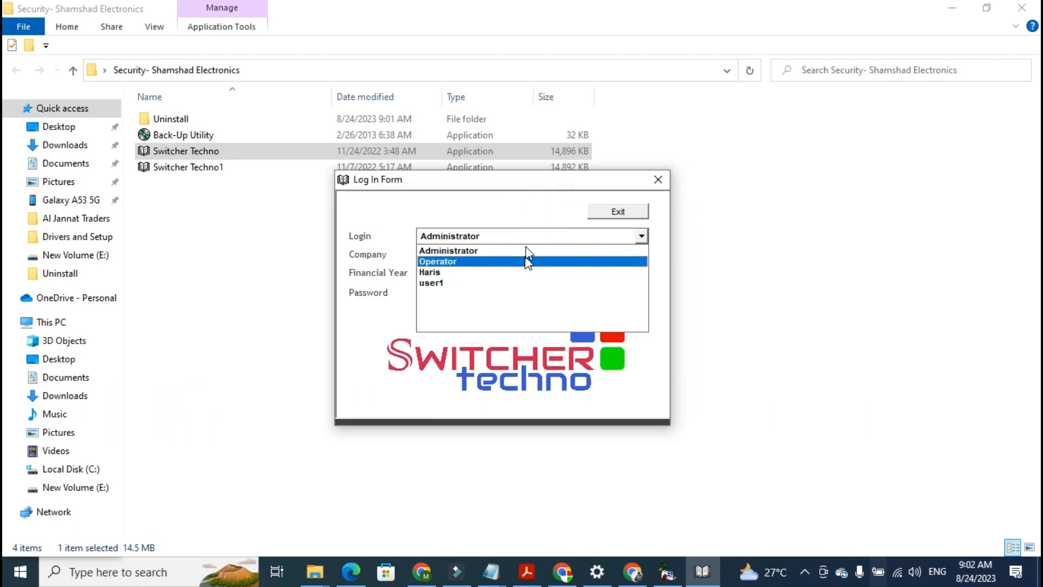
pyautogui.click(531, 237)
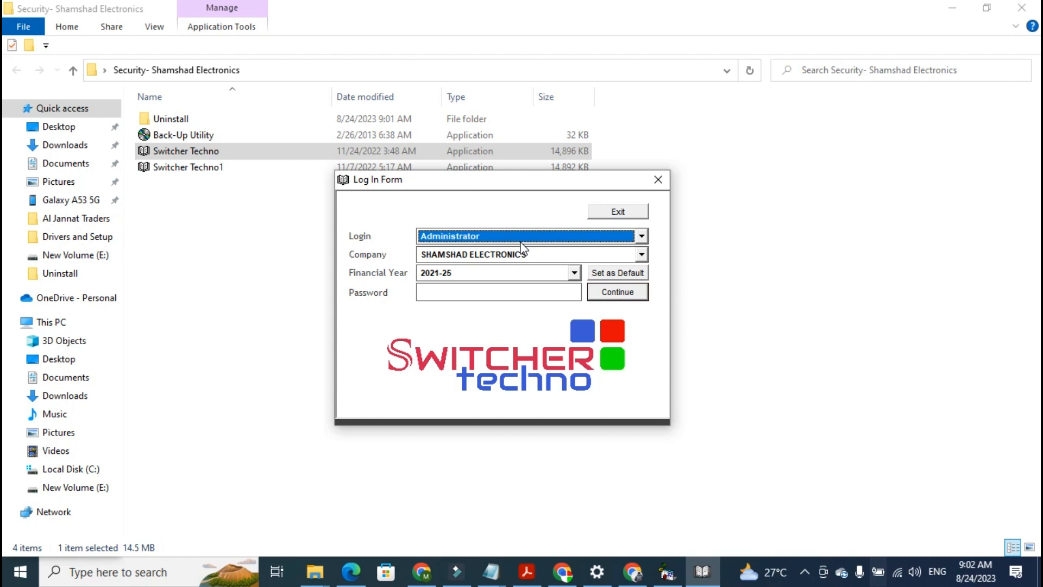
pyautogui.click(529, 239)
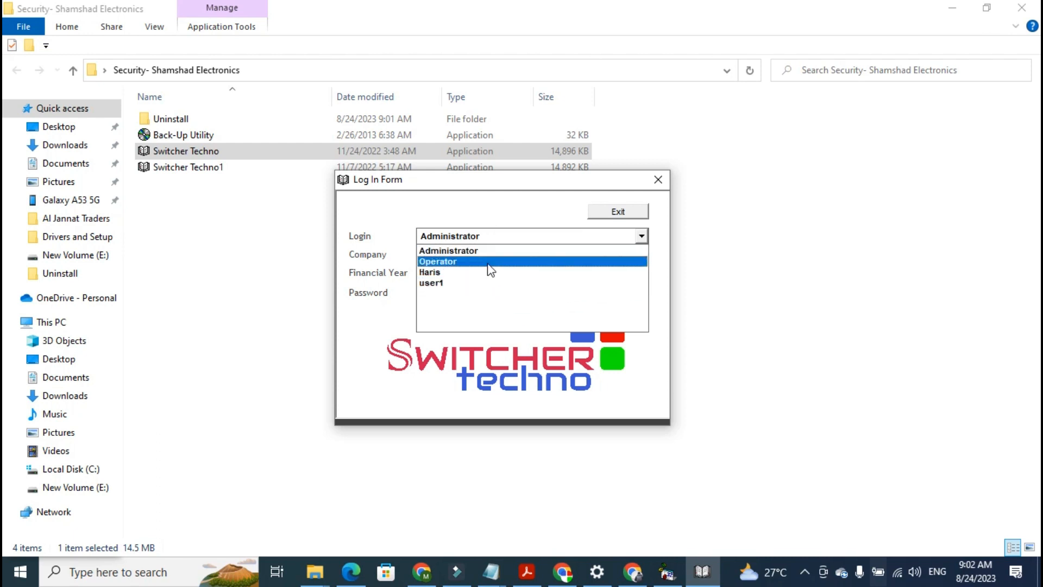
pyautogui.click(478, 253)
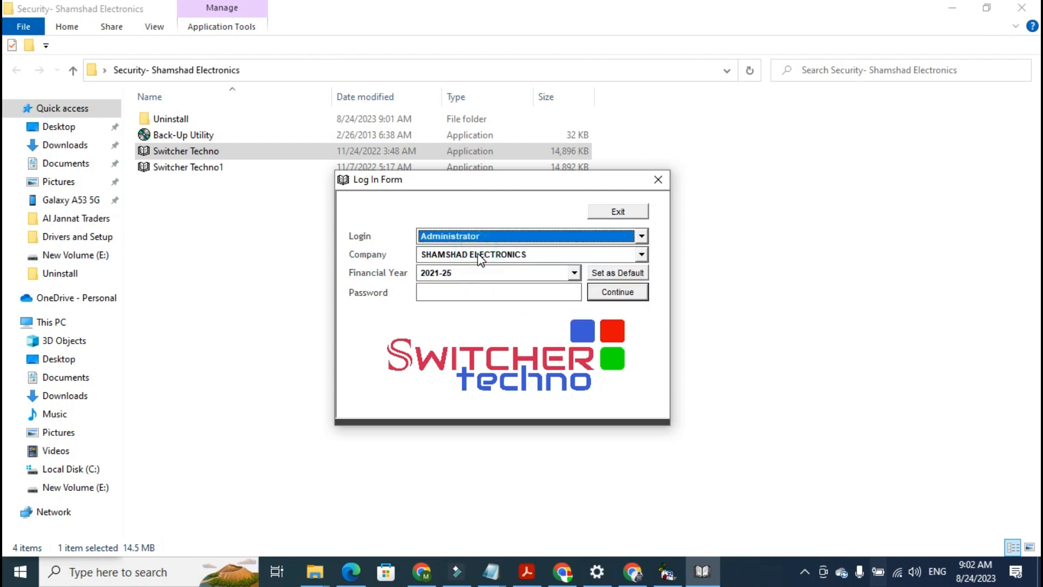
pyautogui.click(497, 234)
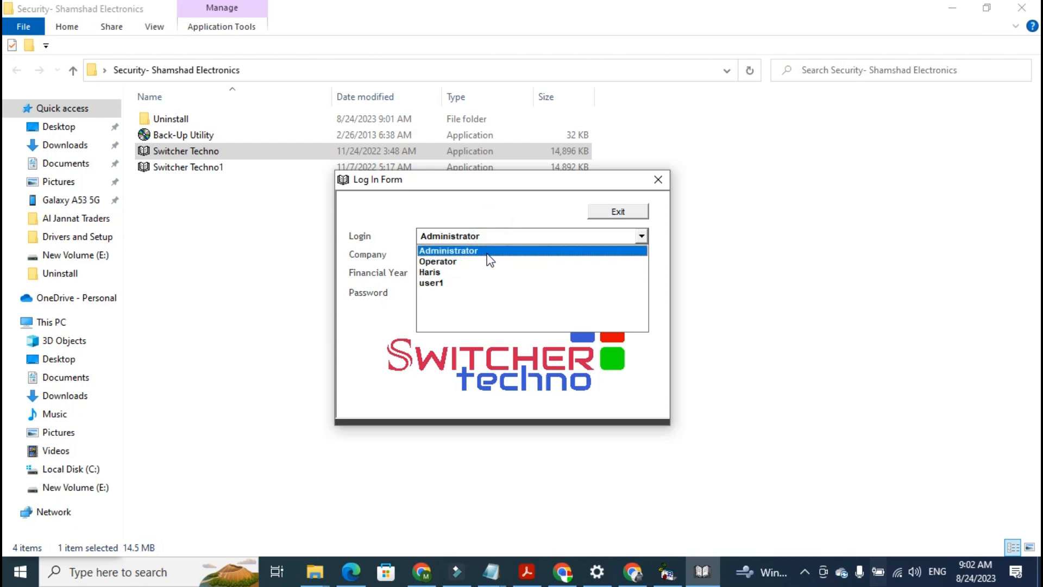
pyautogui.click(484, 251)
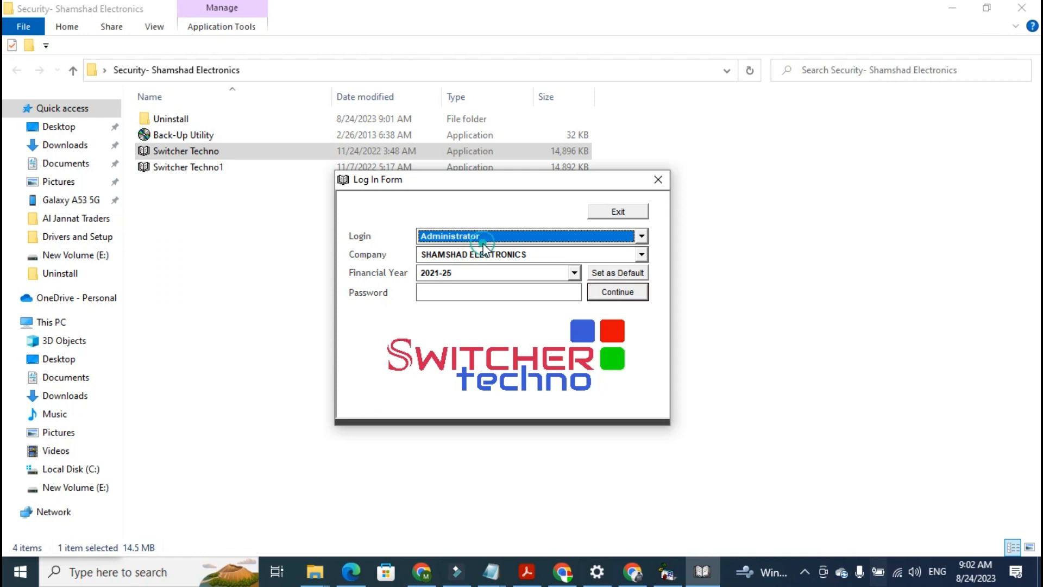
pyautogui.click(486, 239)
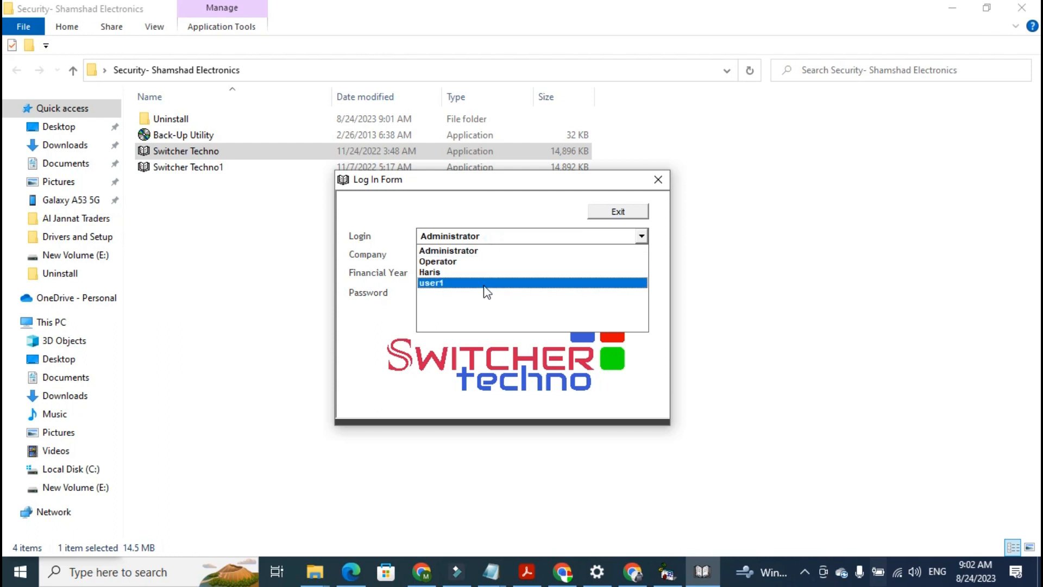
pyautogui.click(486, 251)
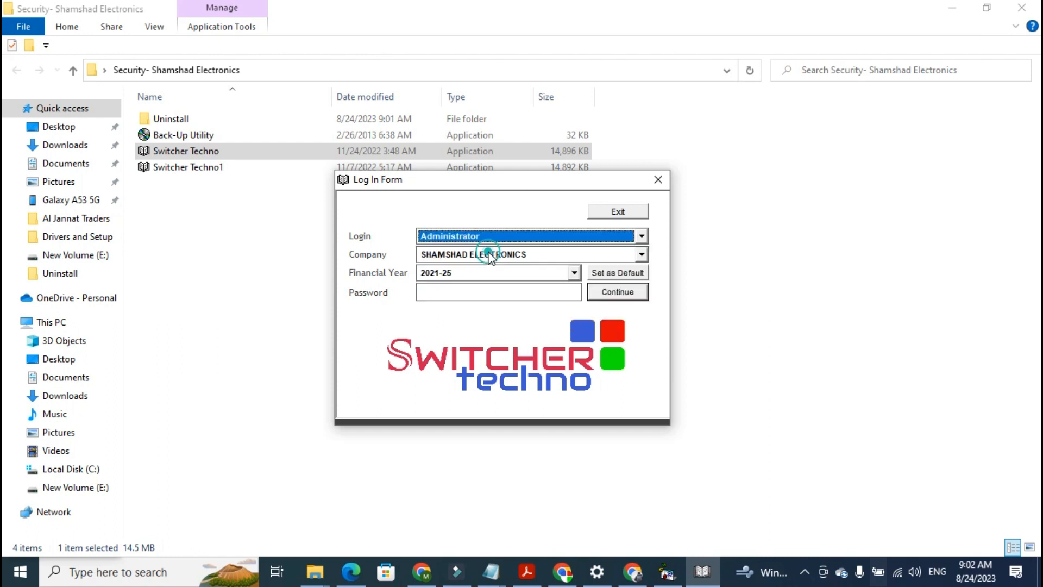
pyautogui.click(602, 292)
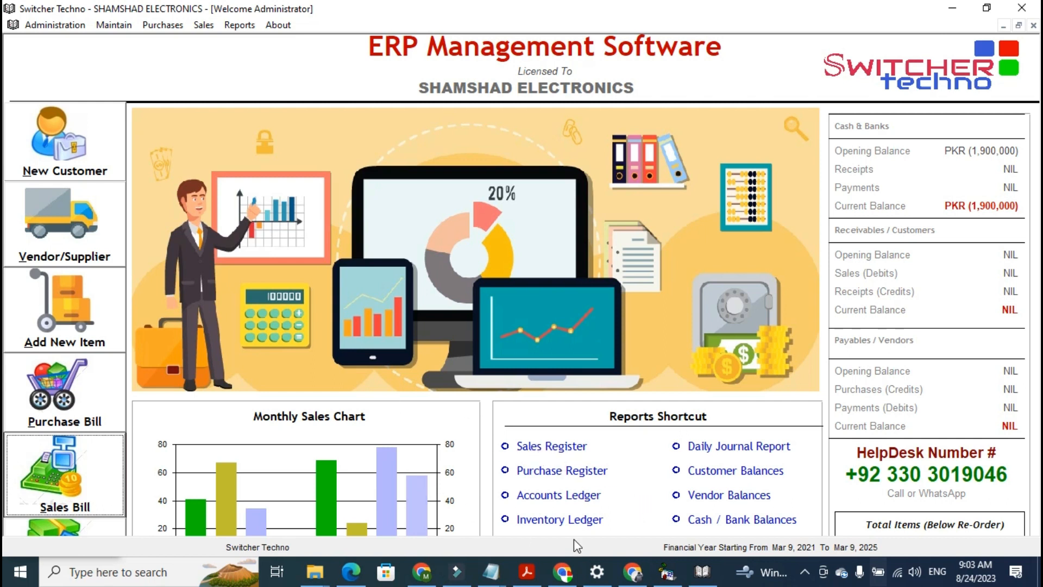
pyautogui.click(69, 175)
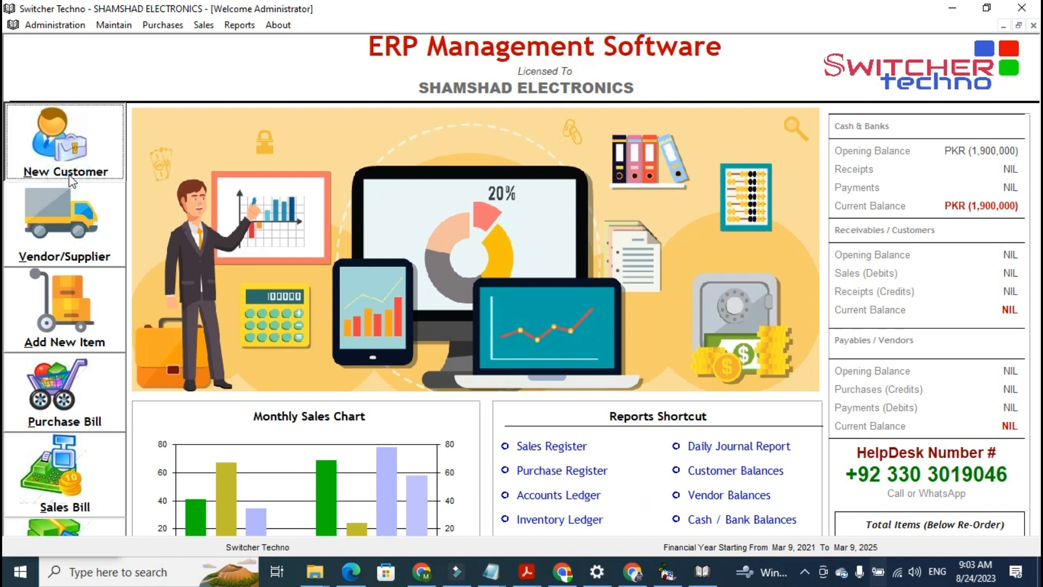
pyautogui.click(114, 25)
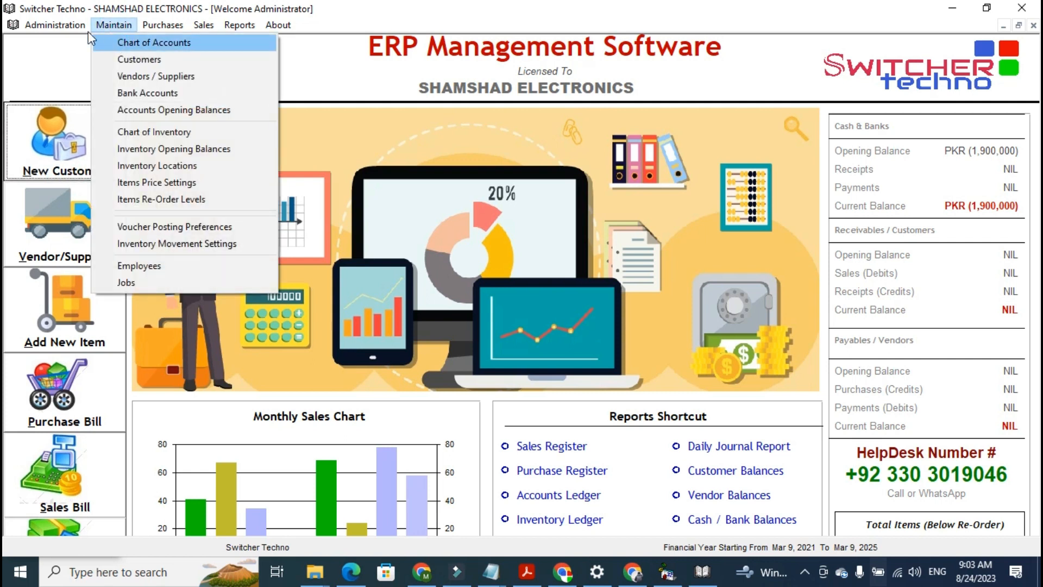
pyautogui.moveTo(76, 26)
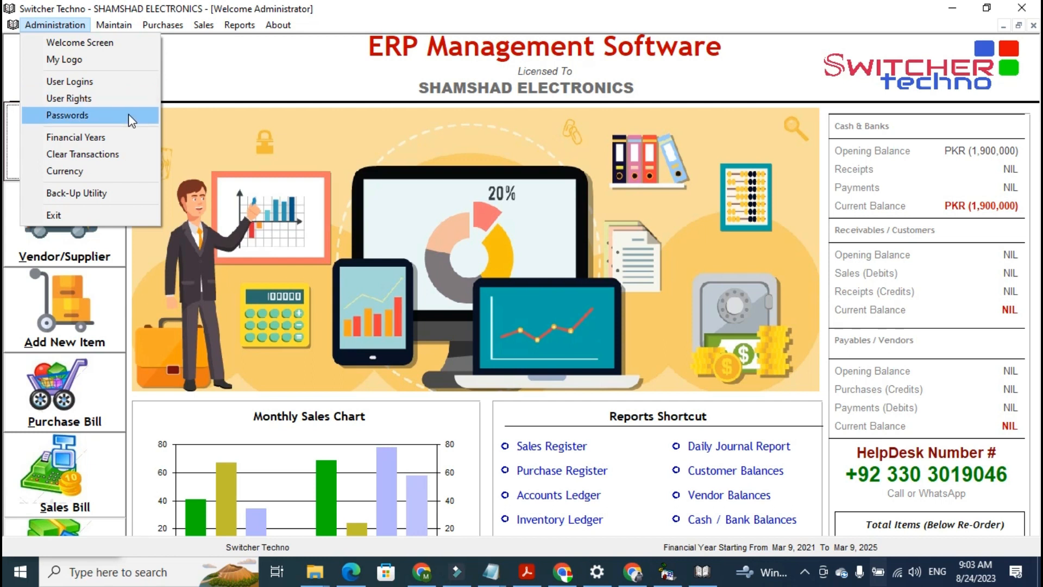
pyautogui.moveTo(110, 22)
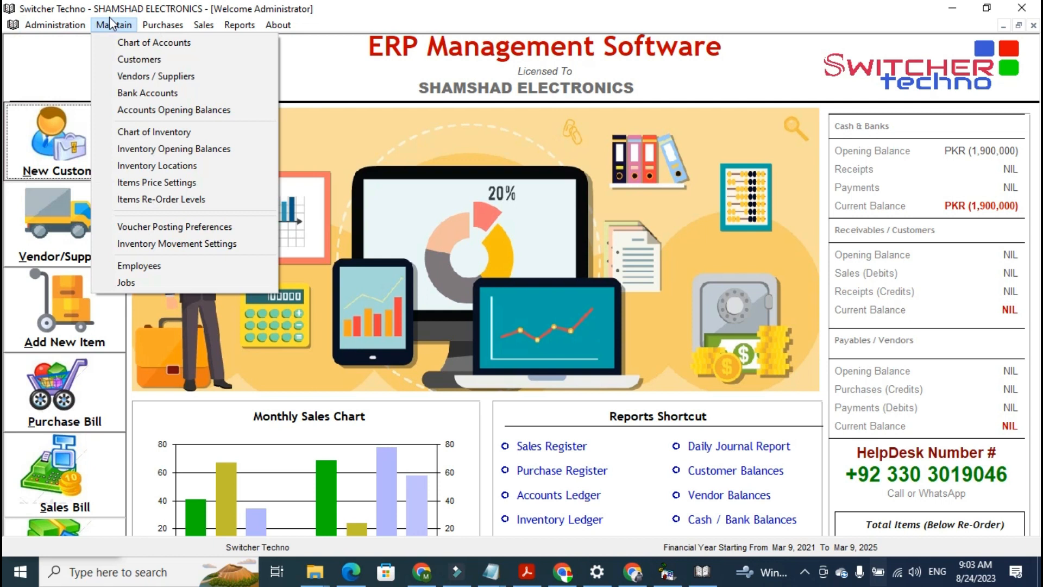
# Open the Chart of Accounts, browse the main account types and their sub-account types, then close it
pyautogui.click(115, 44)
pyautogui.moveTo(324, 121); pyautogui.dragTo(346, 212)
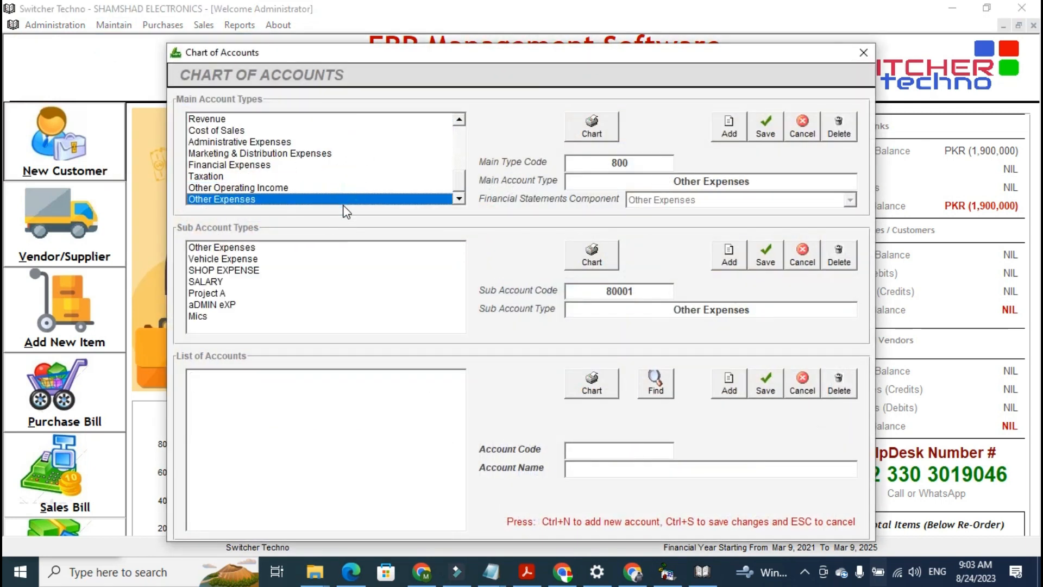
pyautogui.click(463, 189)
pyautogui.moveTo(461, 147); pyautogui.dragTo(448, 198)
pyautogui.click(370, 131)
pyautogui.click(458, 140)
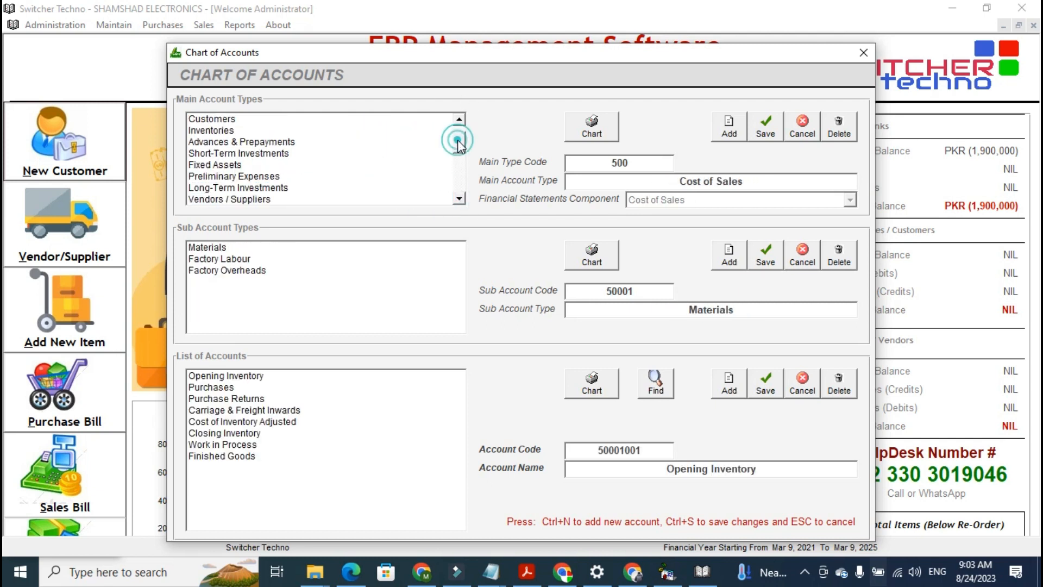
pyautogui.scroll(1, 426, 124)
pyautogui.click(419, 130)
pyautogui.click(863, 53)
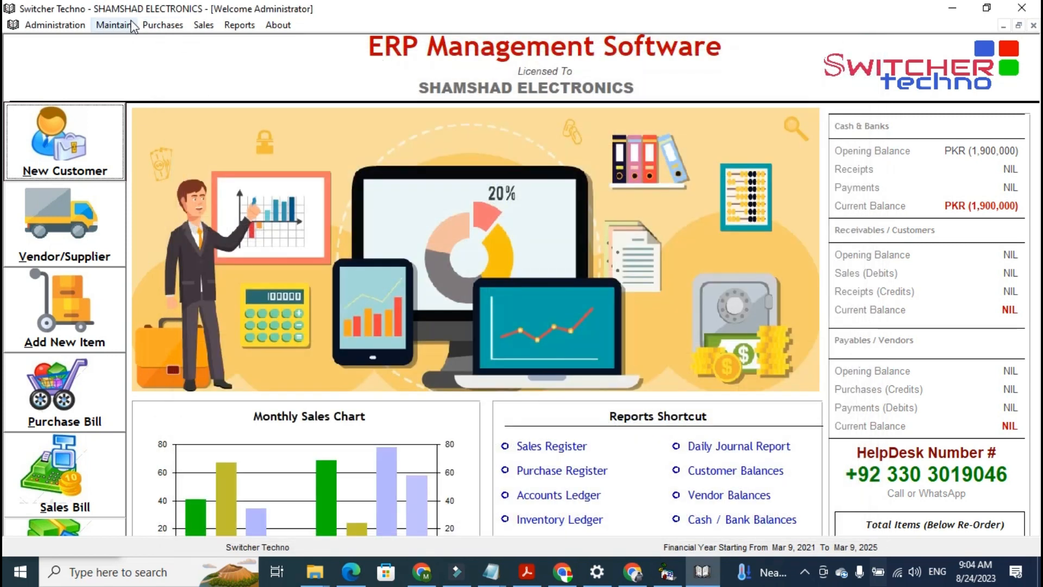
# Open Customers and add a new Credit Customer named TAHIR TRADING LLC
pyautogui.click(131, 26)
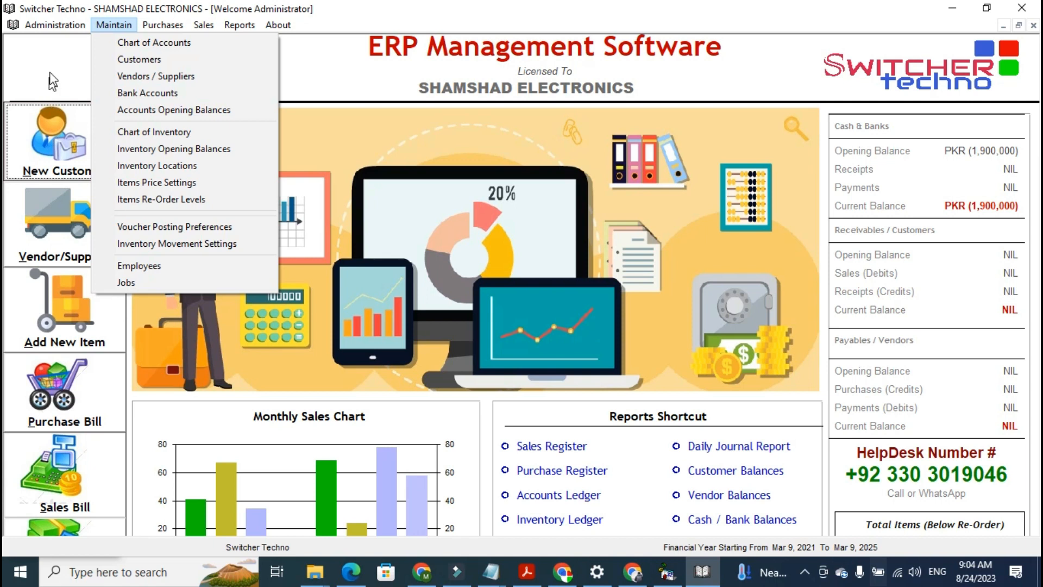
pyautogui.click(47, 125)
pyautogui.click(48, 125)
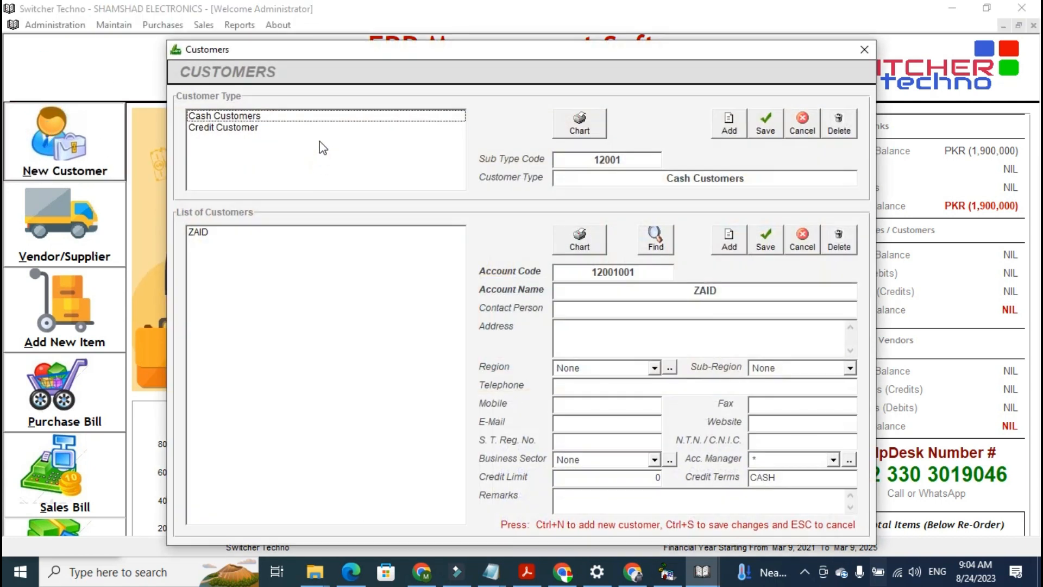
pyautogui.click(321, 128)
pyautogui.click(725, 238)
pyautogui.write('s')
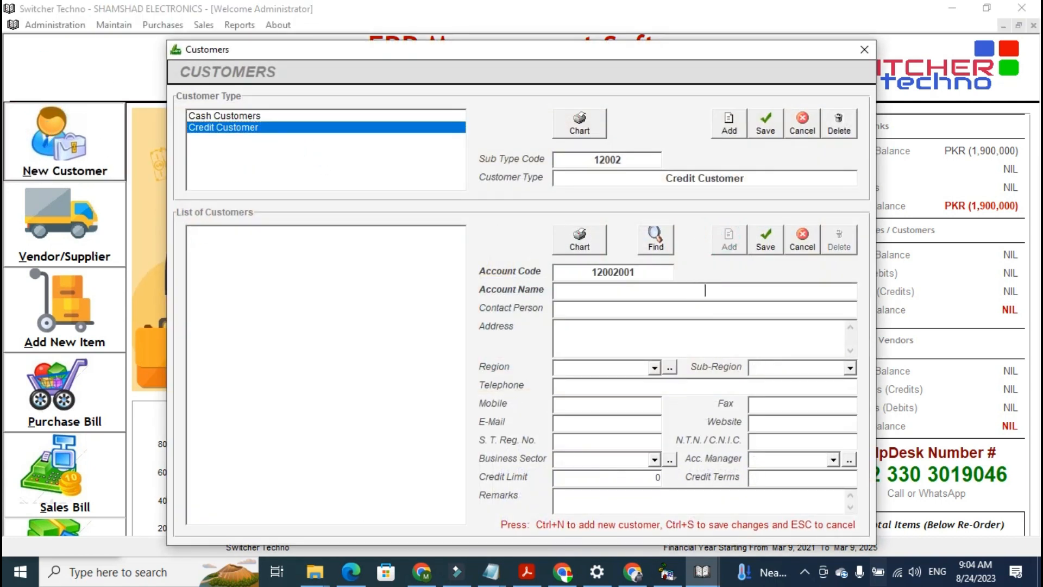
pyautogui.write('TAHIR TRADING LLC')
pyautogui.press('Tab')
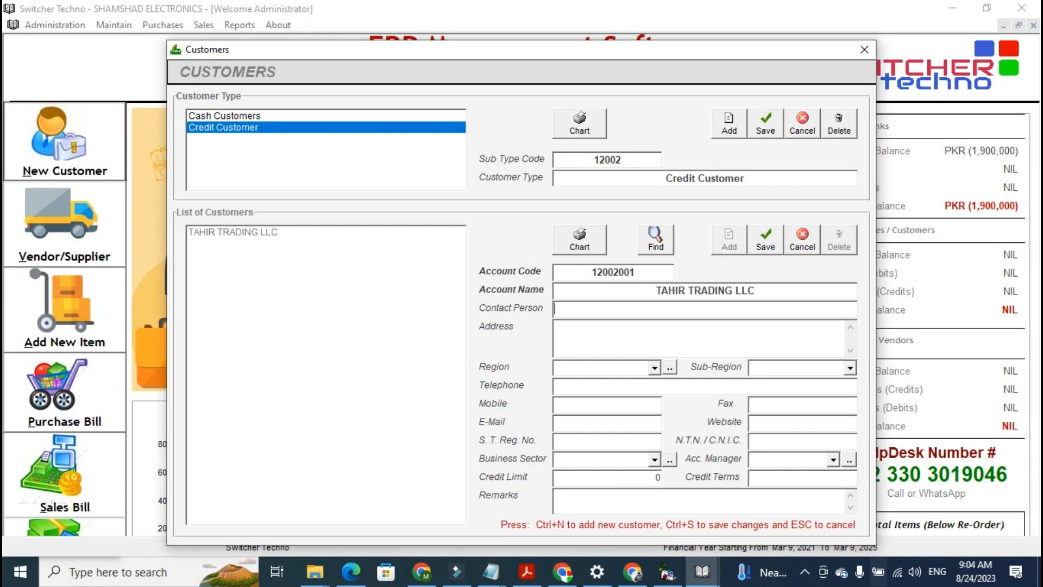
# Set the customer's region, sub-region and business sector to None and save the customer
pyautogui.press('Tab')
pyautogui.press('Tab')
pyautogui.press('Down')
pyautogui.press('Down')
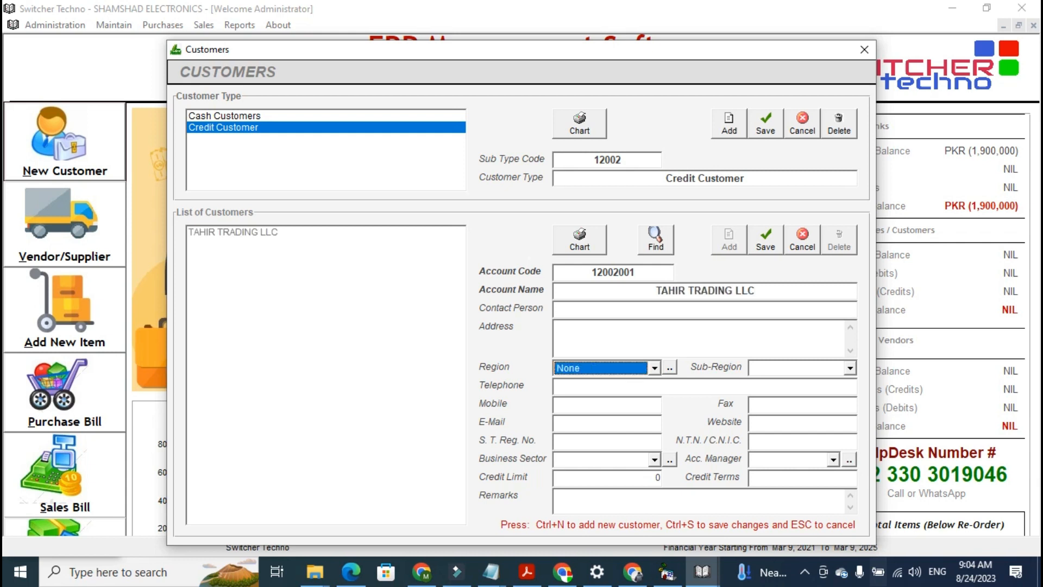
pyautogui.press('Tab')
pyautogui.press('Tab')
pyautogui.press('Tab')
pyautogui.press('Tab')
pyautogui.press('Tab')
pyautogui.press('Tab')
pyautogui.press('Down')
pyautogui.press('Tab')
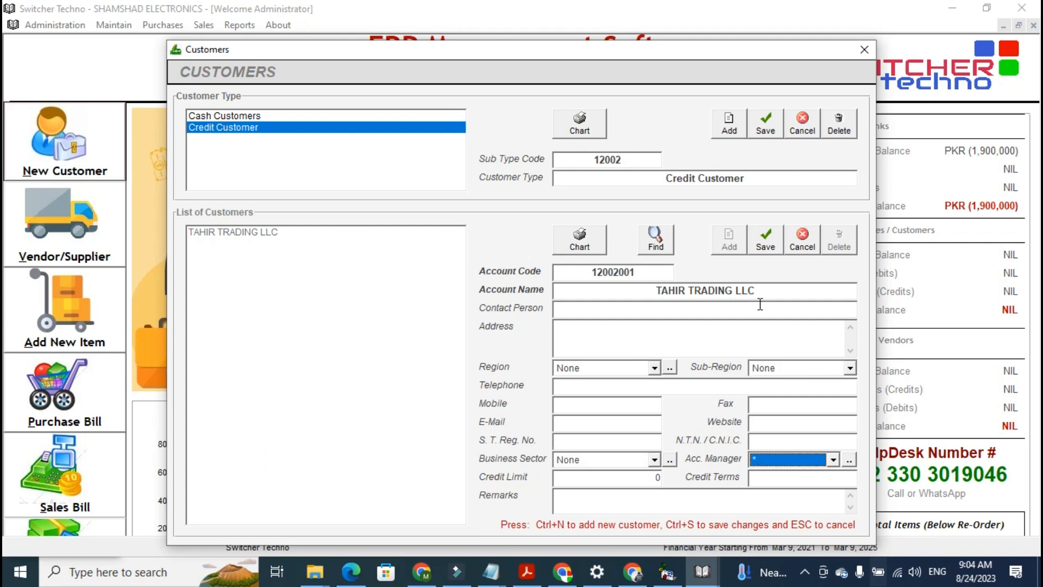
pyautogui.click(633, 478)
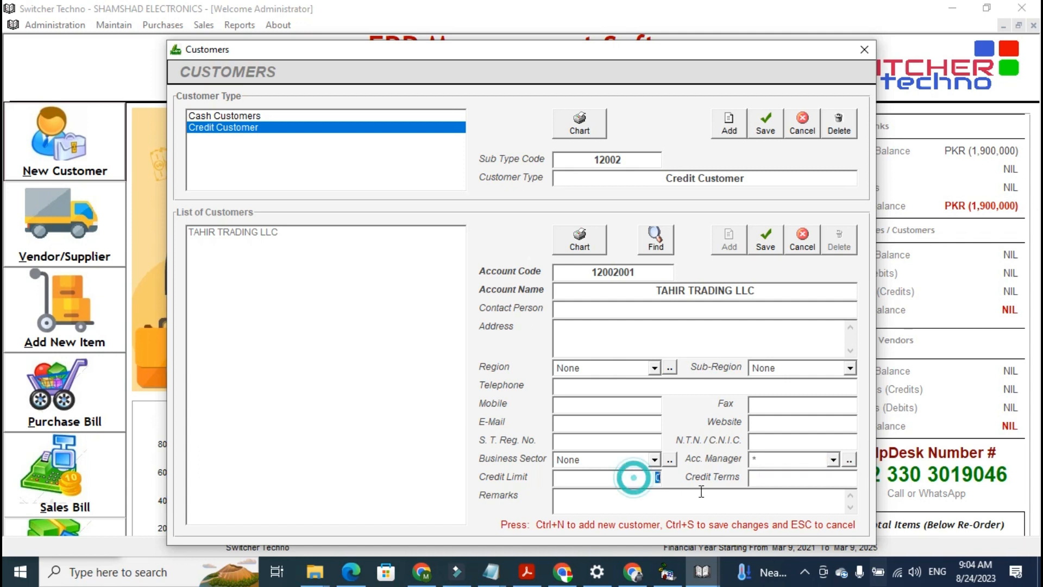
pyautogui.doubleClick(642, 480)
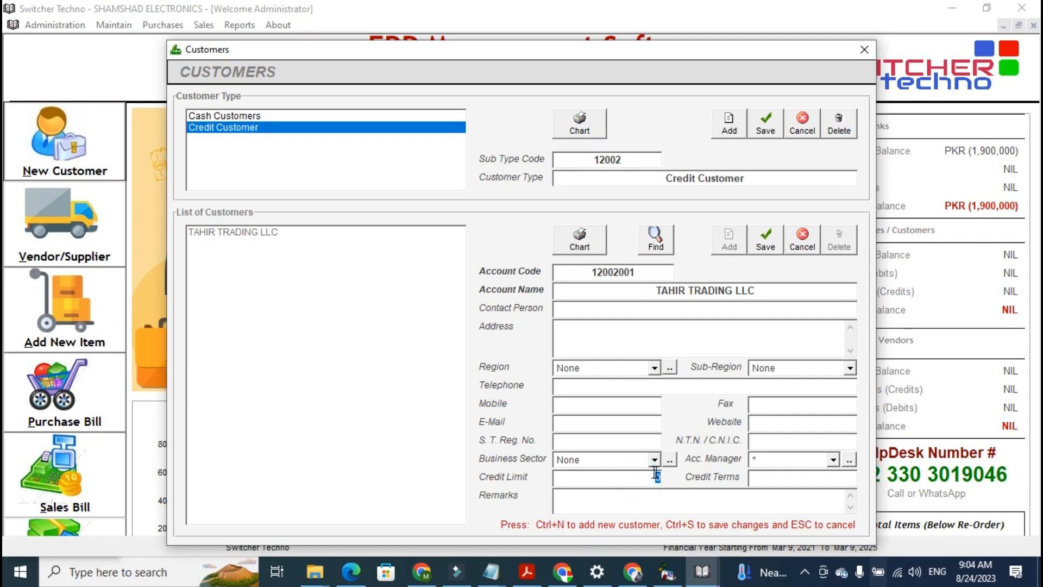
pyautogui.click(766, 239)
# Select TAHIR TRADING LLC in the customer list and close the Customers window
pyautogui.click(304, 232)
pyautogui.click(329, 278)
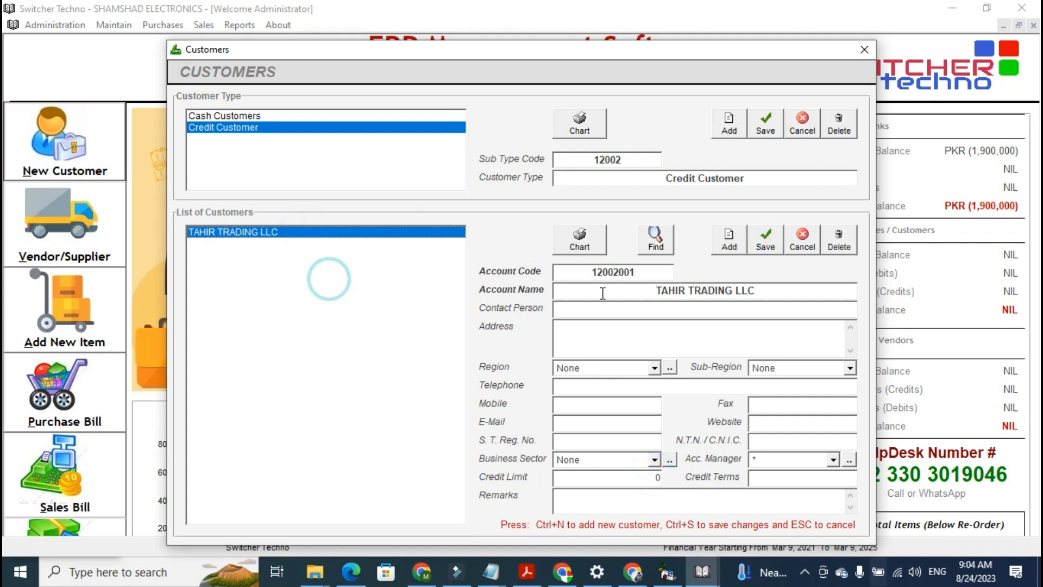
pyautogui.click(772, 233)
pyautogui.click(361, 259)
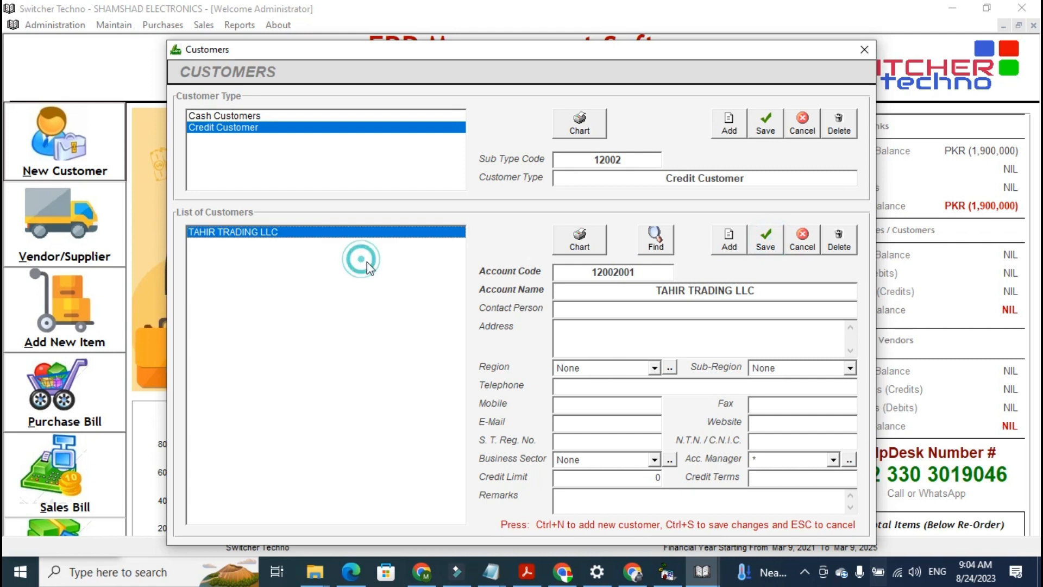
pyautogui.click(782, 243)
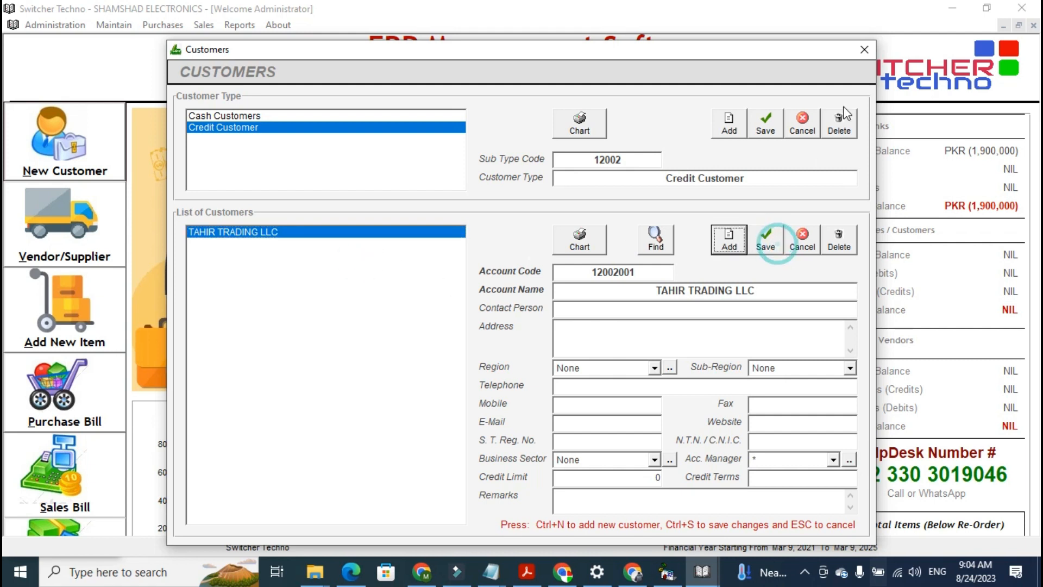
pyautogui.click(864, 52)
# Open Vendors / Suppliers, add a Credit Vendor named SOUSUF TRADING, save it and close the window
pyautogui.click(66, 224)
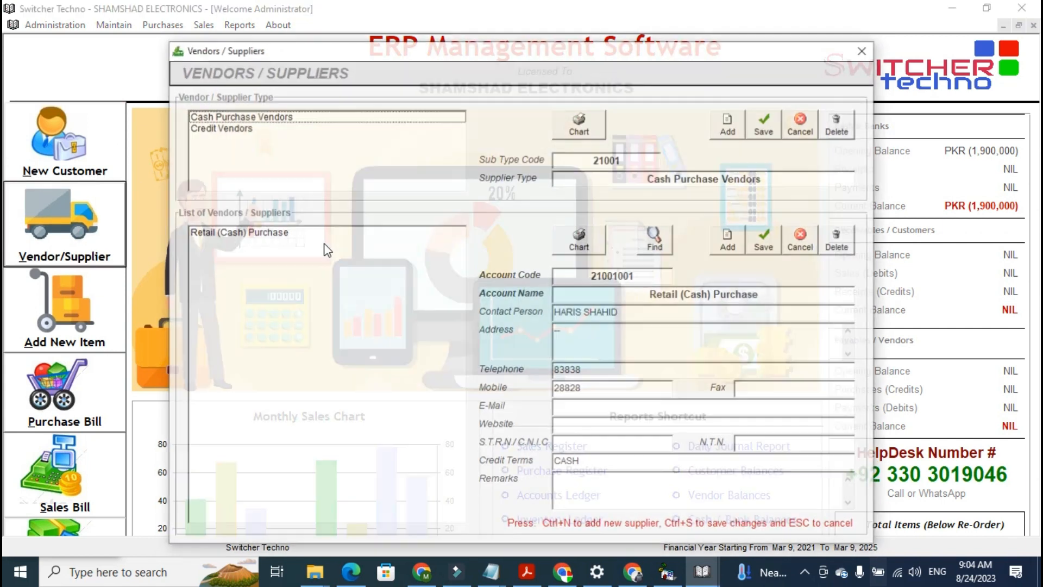
pyautogui.click(297, 170)
pyautogui.click(267, 116)
pyautogui.click(271, 136)
pyautogui.click(729, 239)
pyautogui.write('S')
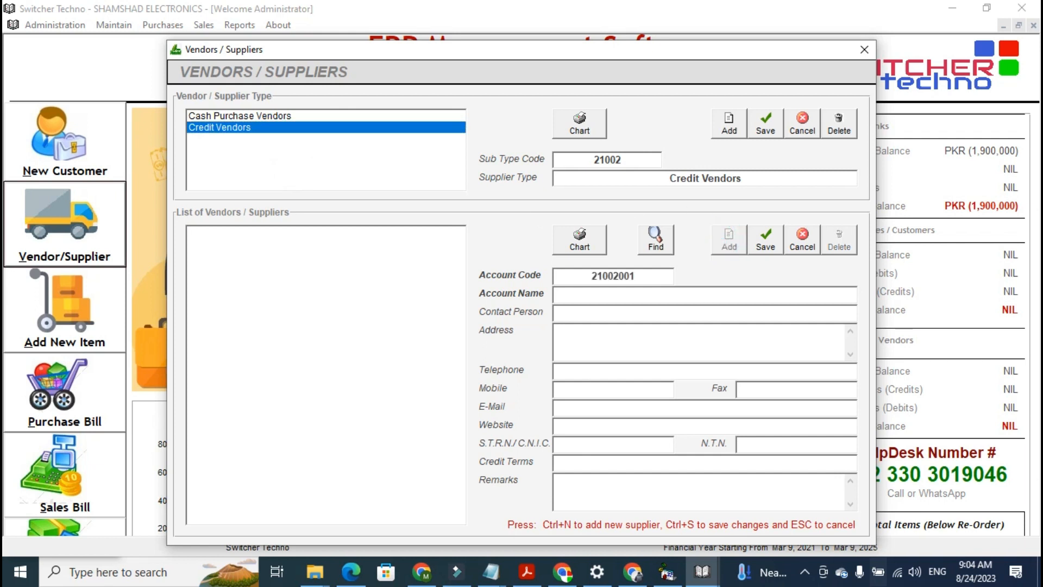
pyautogui.write('OUSUF TRADING')
pyautogui.click(766, 238)
pyautogui.click(864, 49)
# Open the Chart of Inventory and add and save a main inventory category named SPARE PART
pyautogui.click(82, 313)
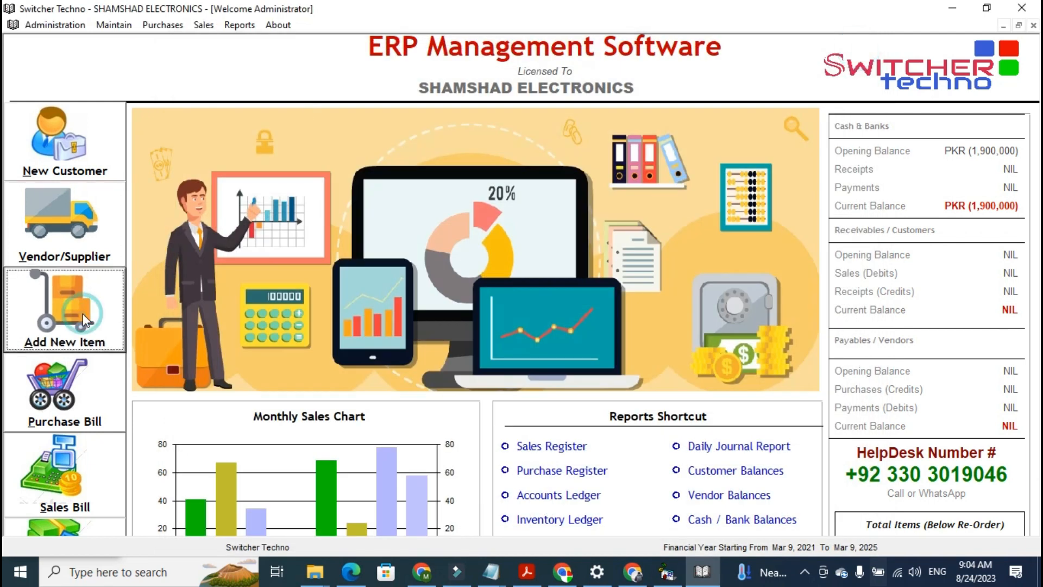
pyautogui.click(728, 124)
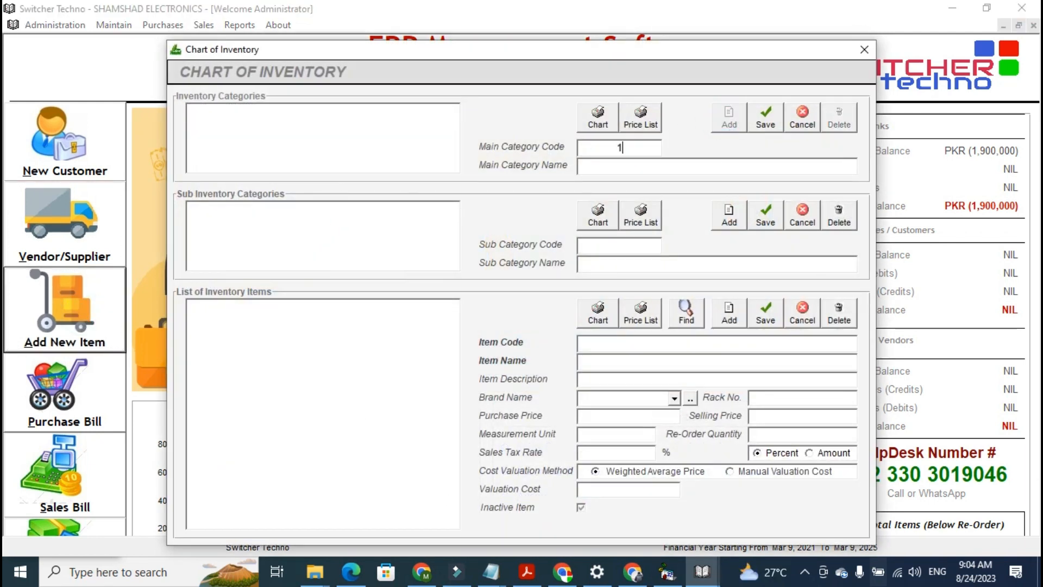
pyautogui.write('SPARE PART')
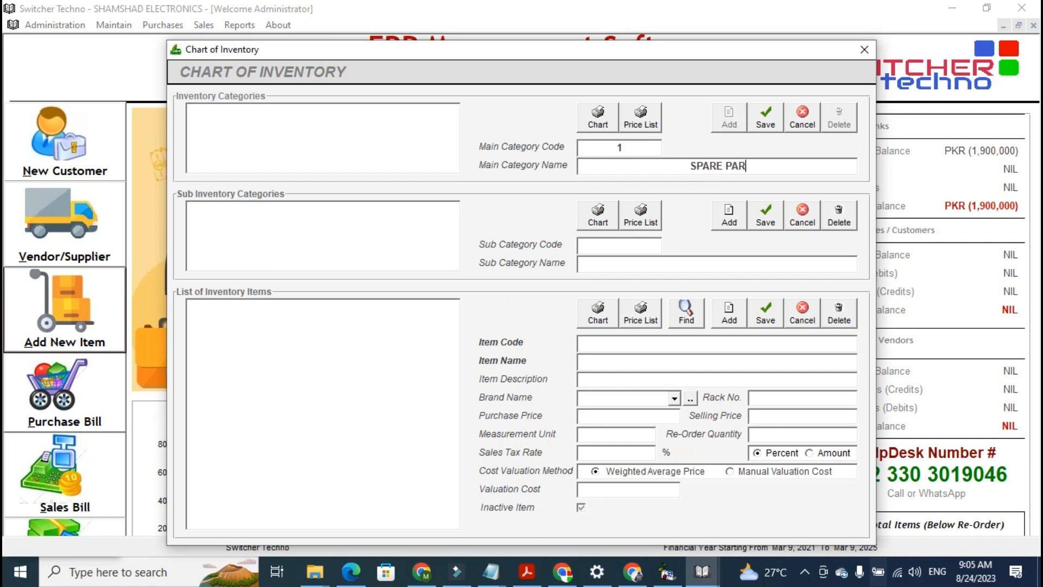
pyautogui.click(755, 123)
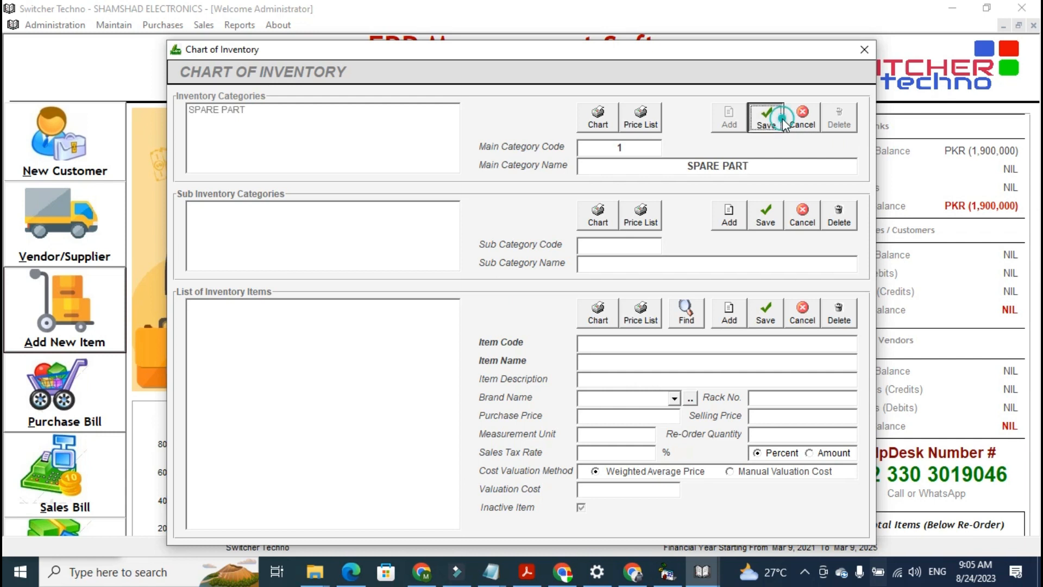
# Add and save a sub inventory category named ENGINE under SPARE PART
pyautogui.click(736, 214)
pyautogui.write('CENGINE')
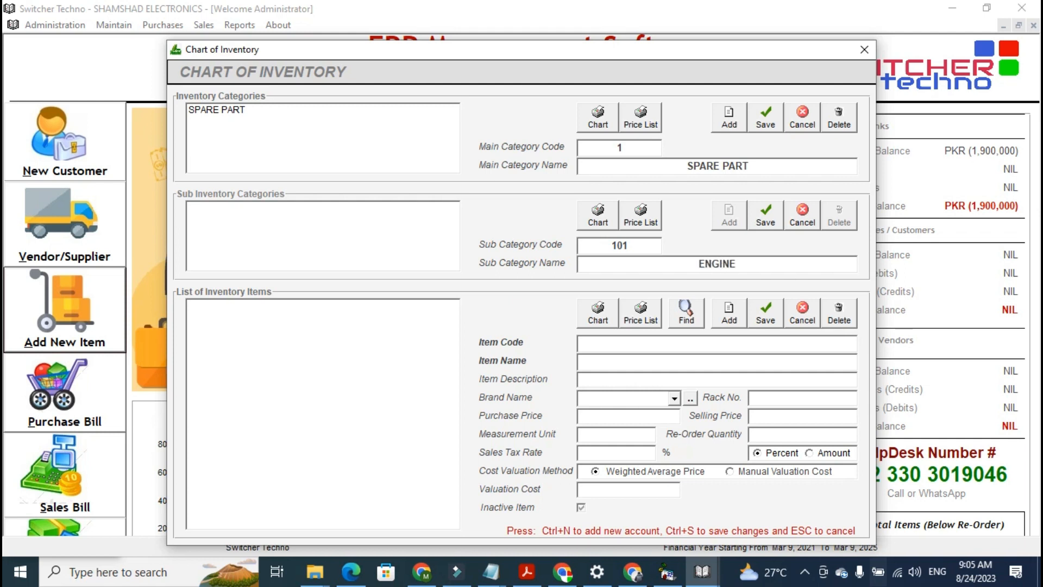
pyautogui.click(766, 215)
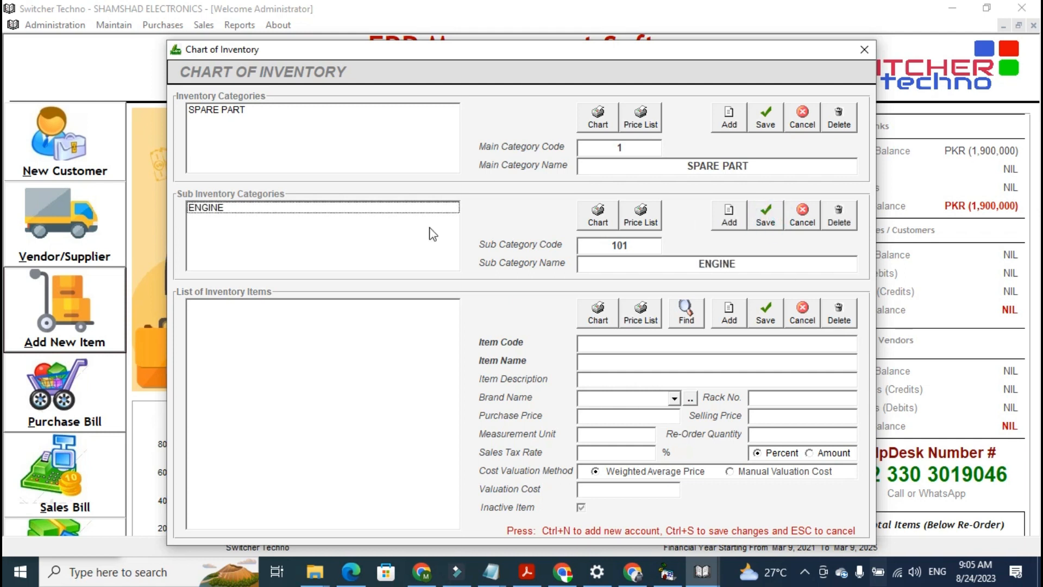
# Add and save a new inventory item named ENGINE - HONDA BRV under the ENGINE sub category
pyautogui.click(735, 322)
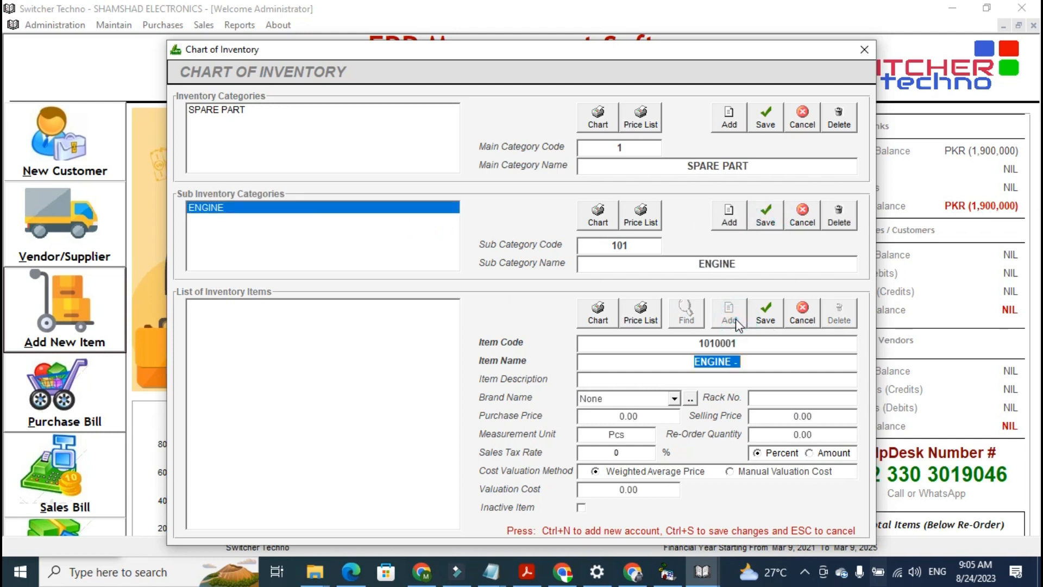
pyautogui.press('End')
pyautogui.write('H')
pyautogui.write('ONDA ')
pyautogui.write('BRC')
pyautogui.press('BackSpace')
pyautogui.write('V')
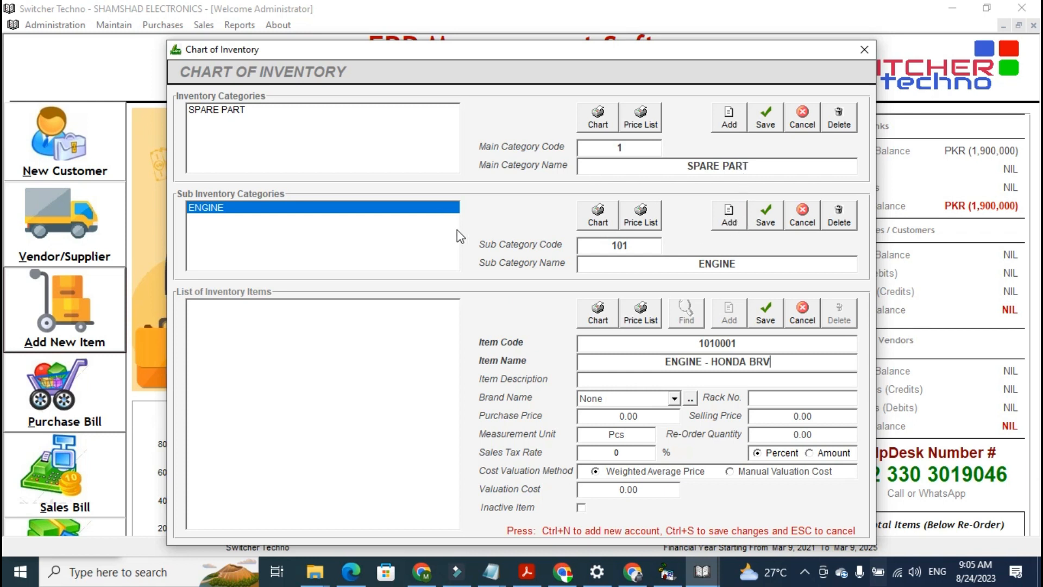
pyautogui.hotkey('ctrl', 's')
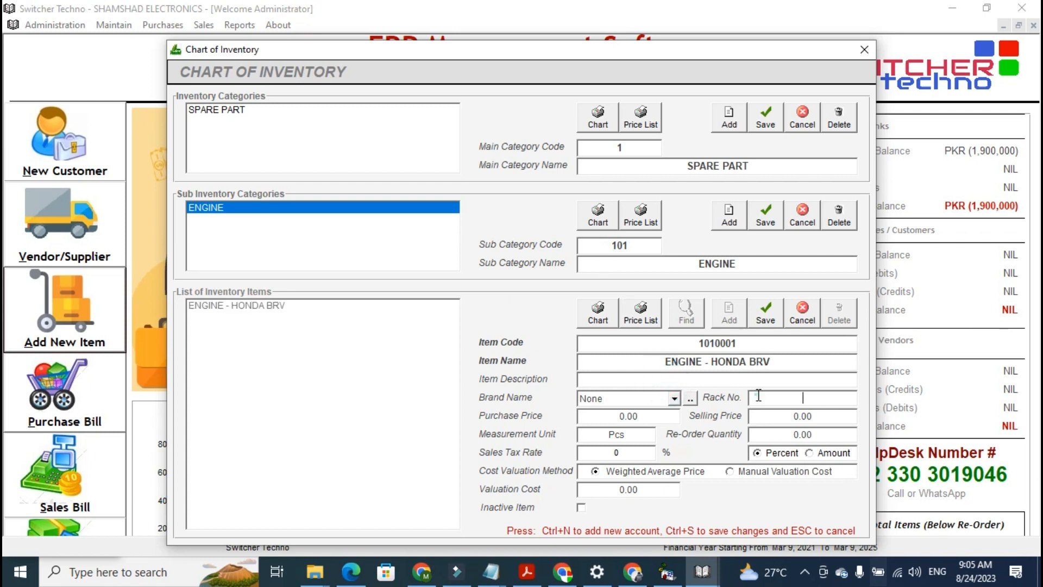
# Set the ENGINE - HONDA BRV purchase price to 1200 and selling price to 1500, then save the item
pyautogui.click(690, 402)
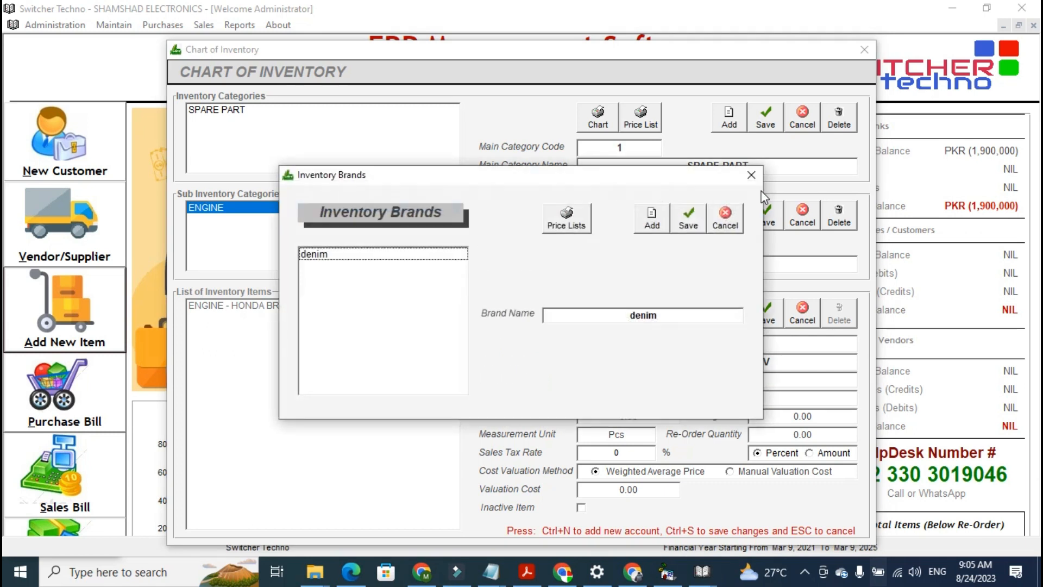
pyautogui.click(750, 175)
pyautogui.click(660, 411)
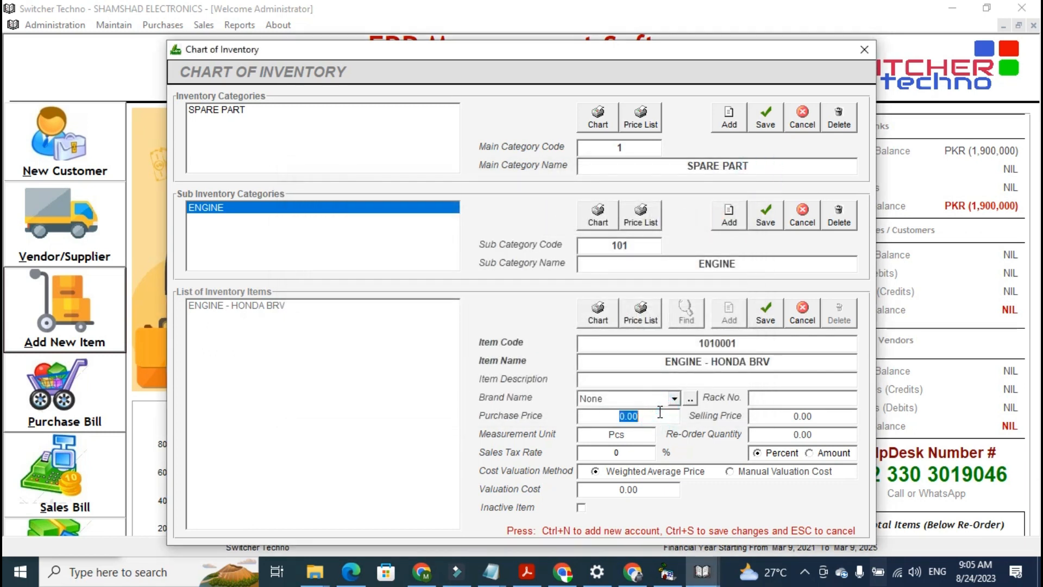
pyautogui.write('1200')
pyautogui.press('Tab')
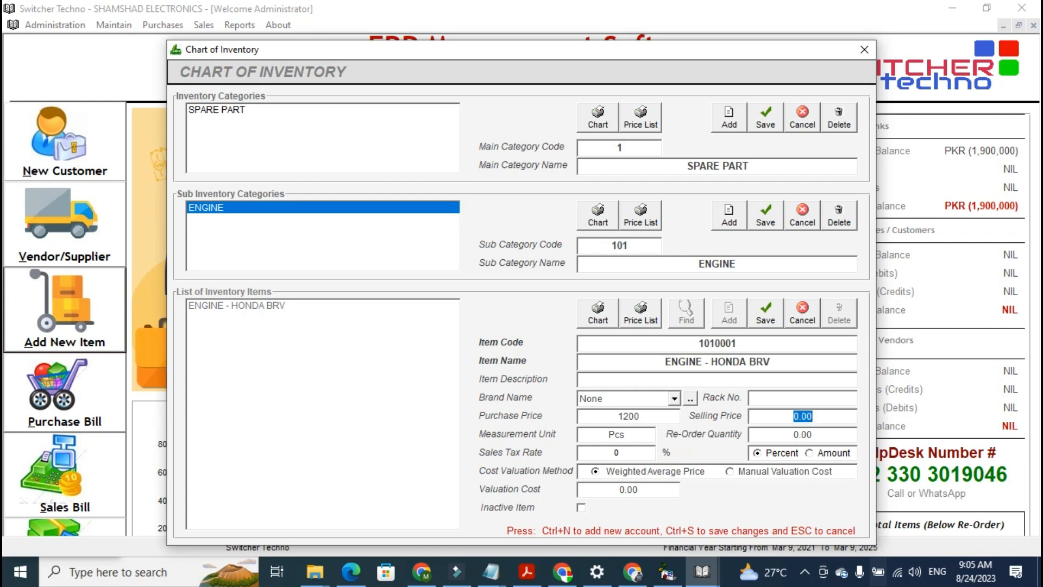
pyautogui.write('15')
pyautogui.click(744, 362)
pyautogui.click(835, 439)
pyautogui.click(640, 438)
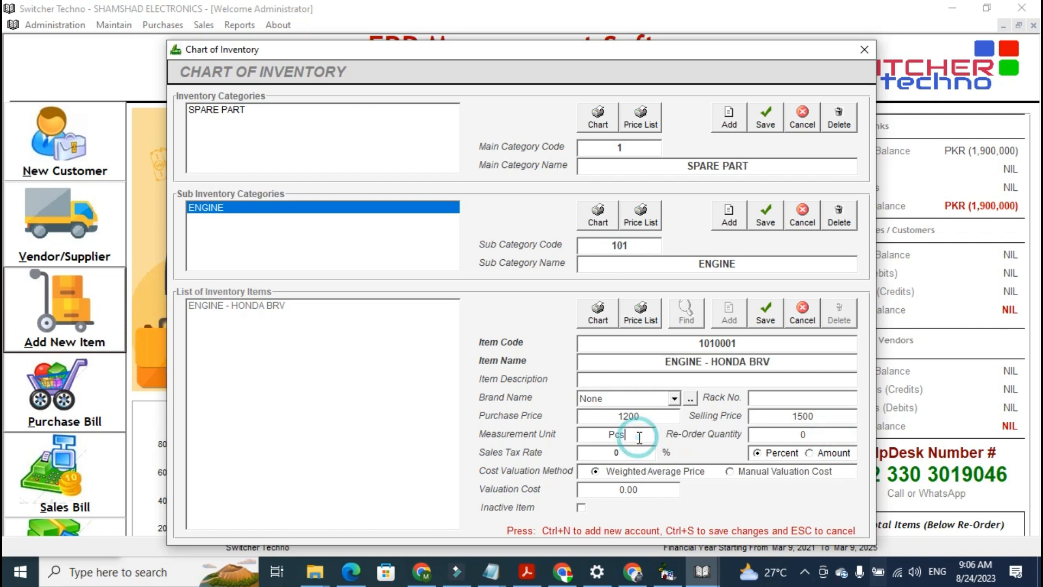
pyautogui.click(648, 359)
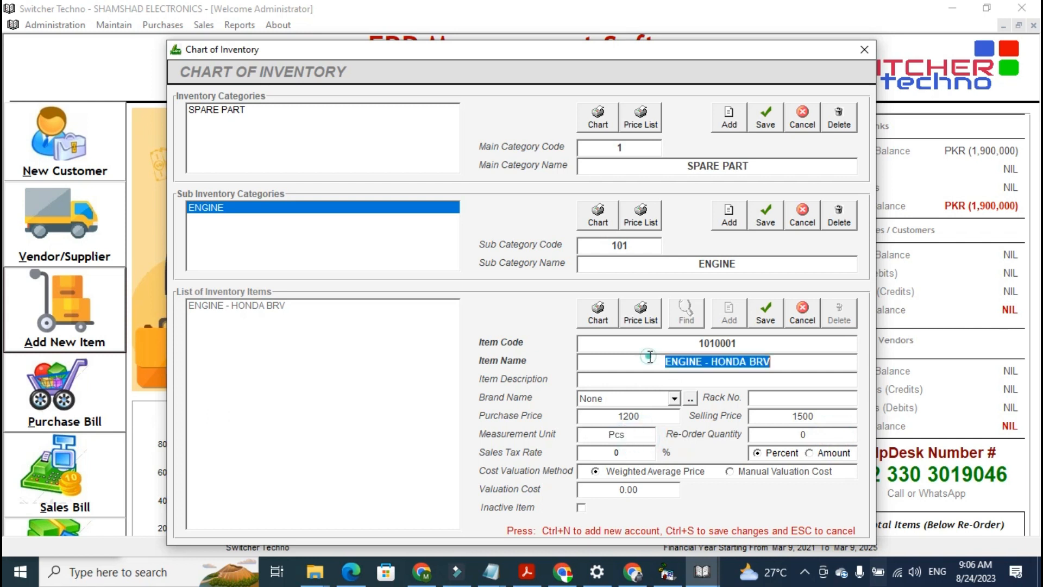
pyautogui.click(630, 435)
pyautogui.click(630, 435)
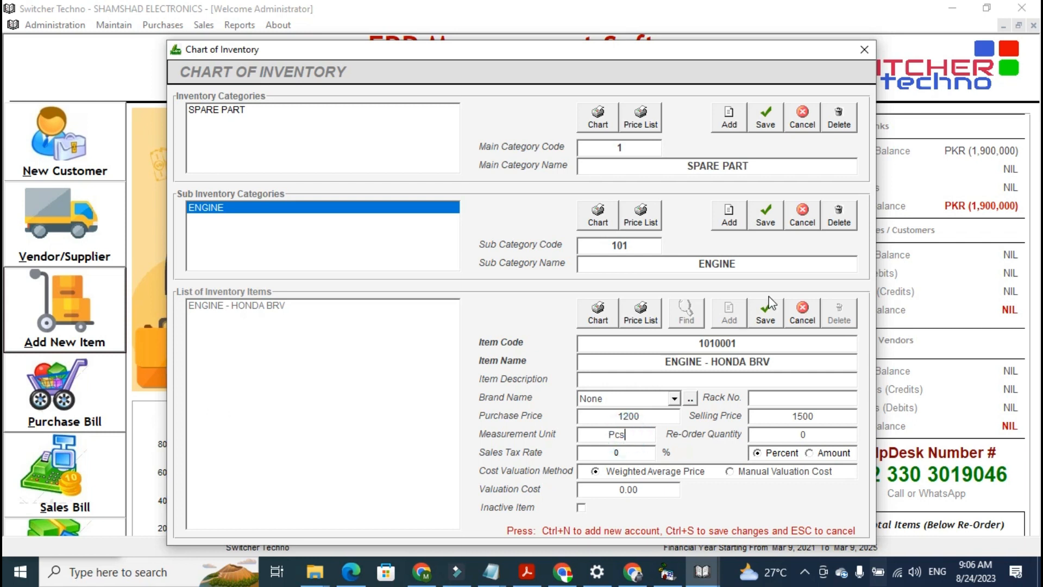
pyautogui.click(591, 457)
pyautogui.click(759, 316)
# Select the ENGINE - HONDA BRV item, try saving it again, and close the Chart of Inventory window
pyautogui.click(363, 376)
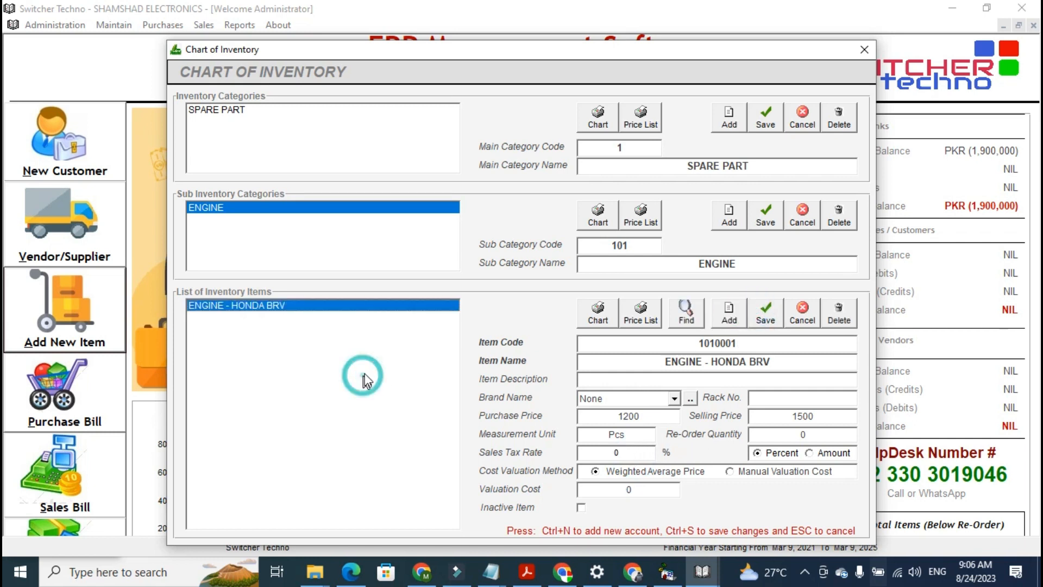
pyautogui.click(749, 318)
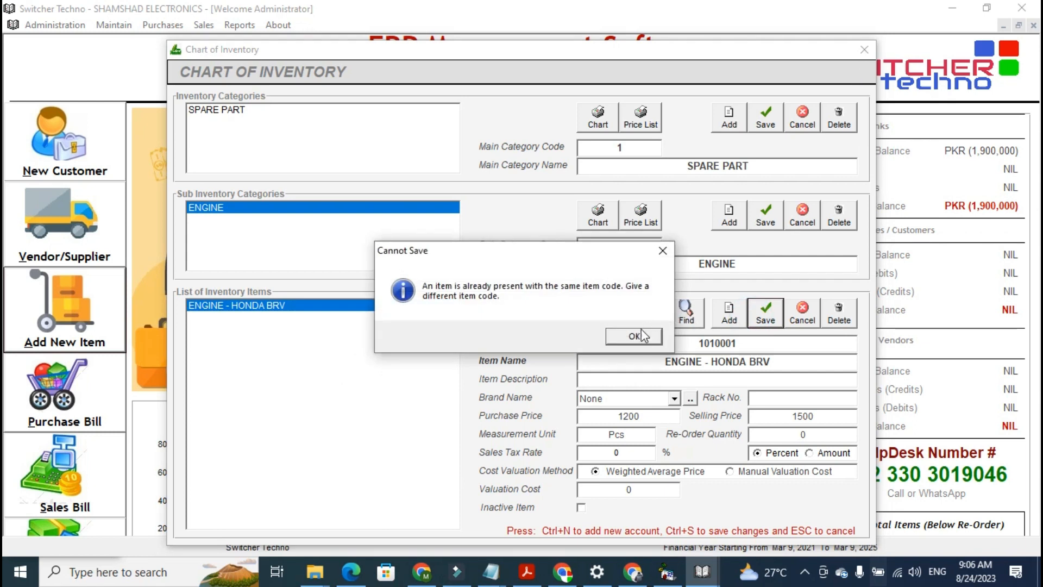
pyautogui.click(639, 336)
pyautogui.click(868, 49)
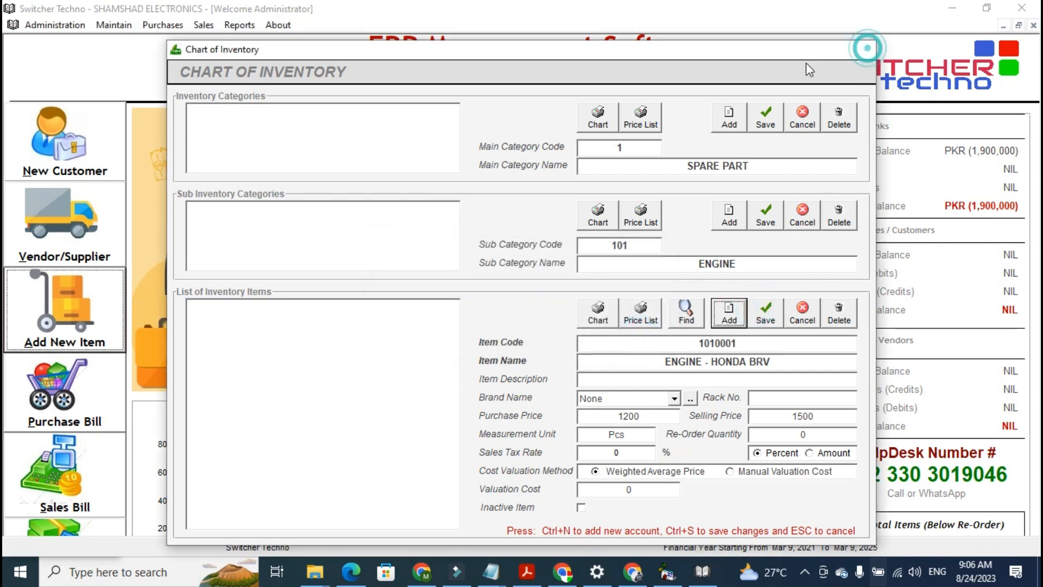
pyautogui.click(172, 32)
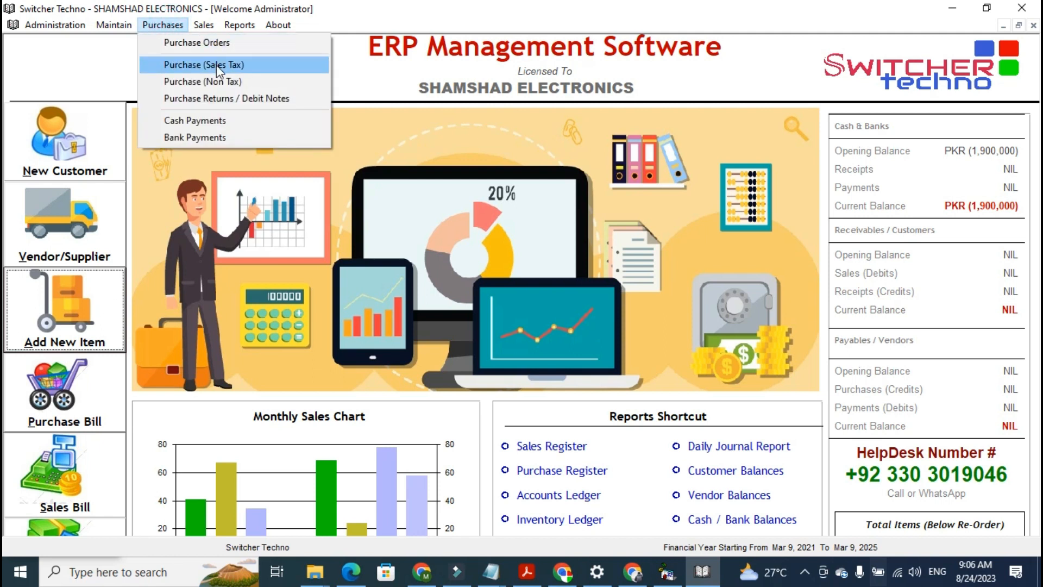
pyautogui.click(214, 43)
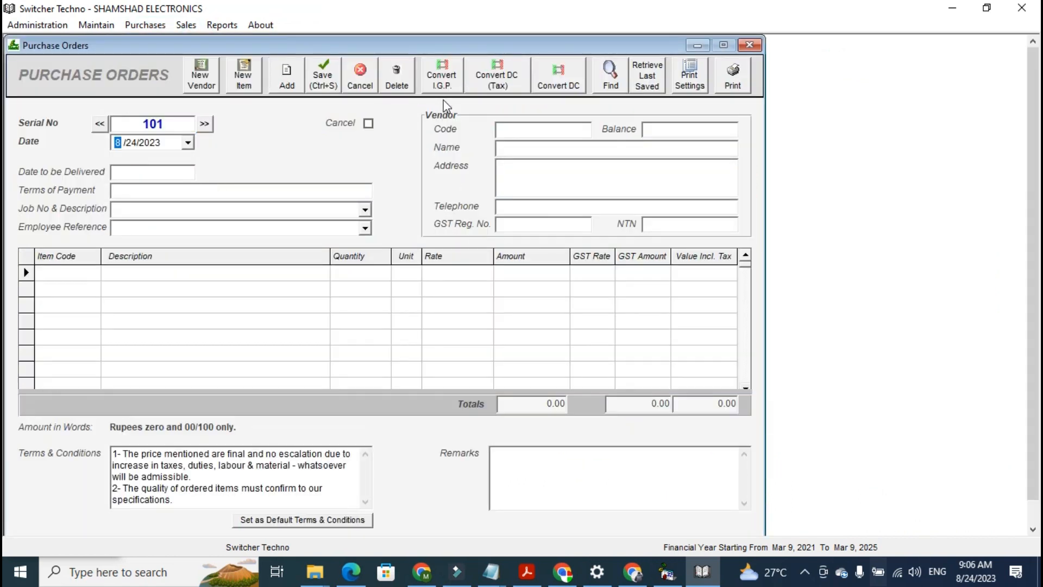
pyautogui.click(550, 81)
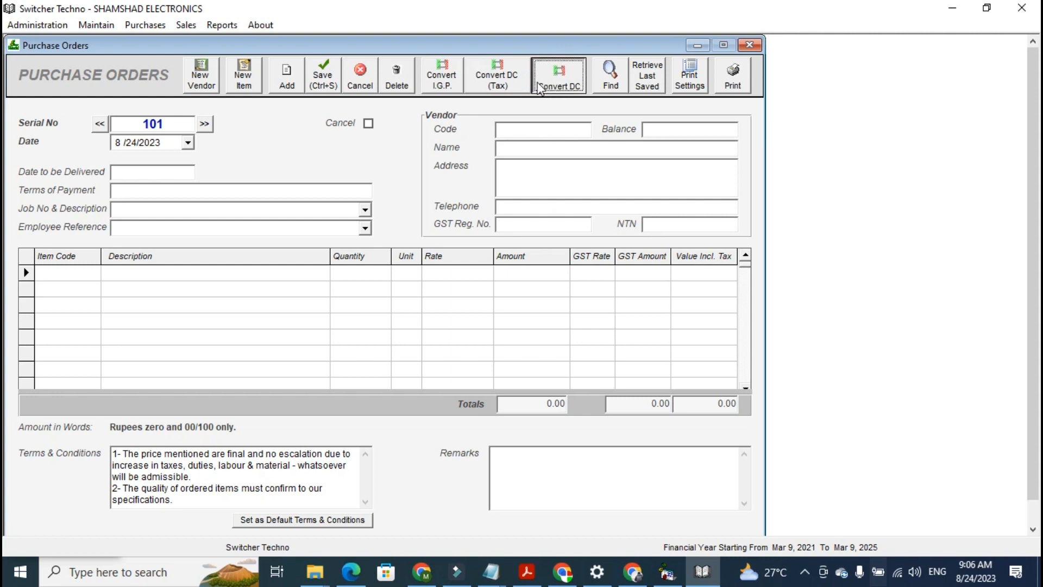
pyautogui.click(750, 44)
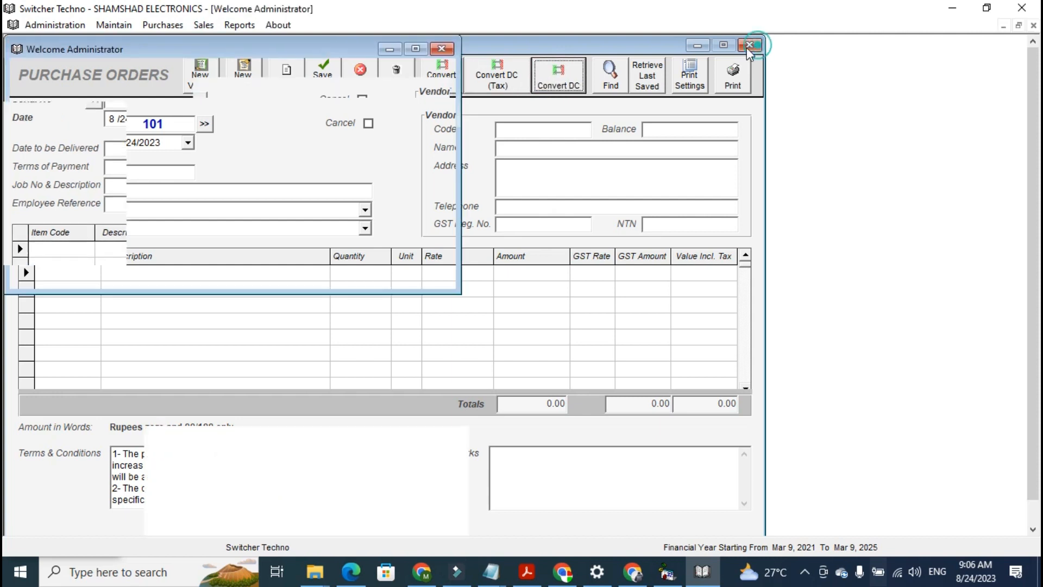
# Open a new sales-tax purchase bill and select YOUSUF TRADING as the vendor
pyautogui.click(163, 25)
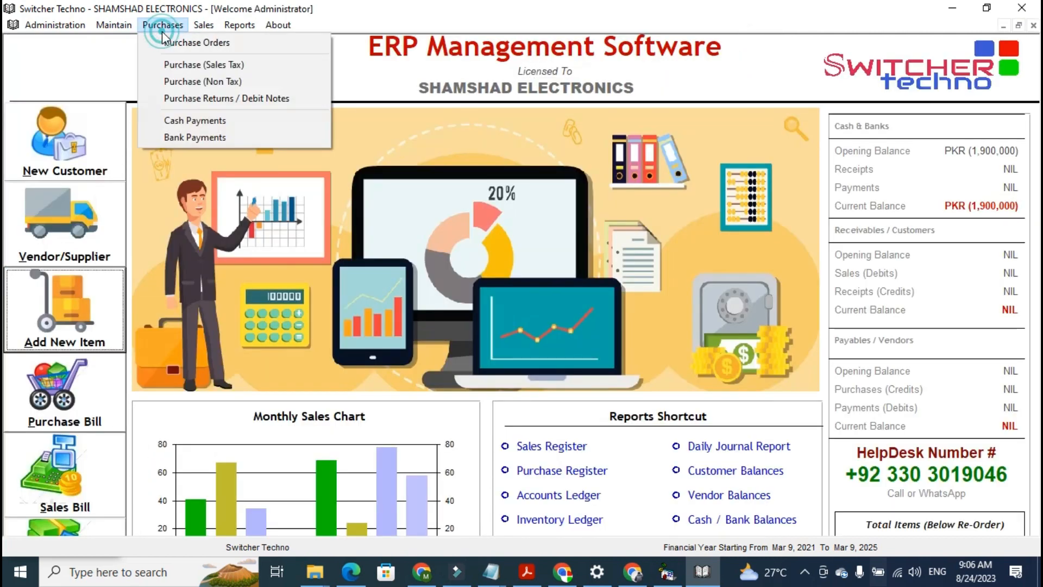
pyautogui.click(196, 65)
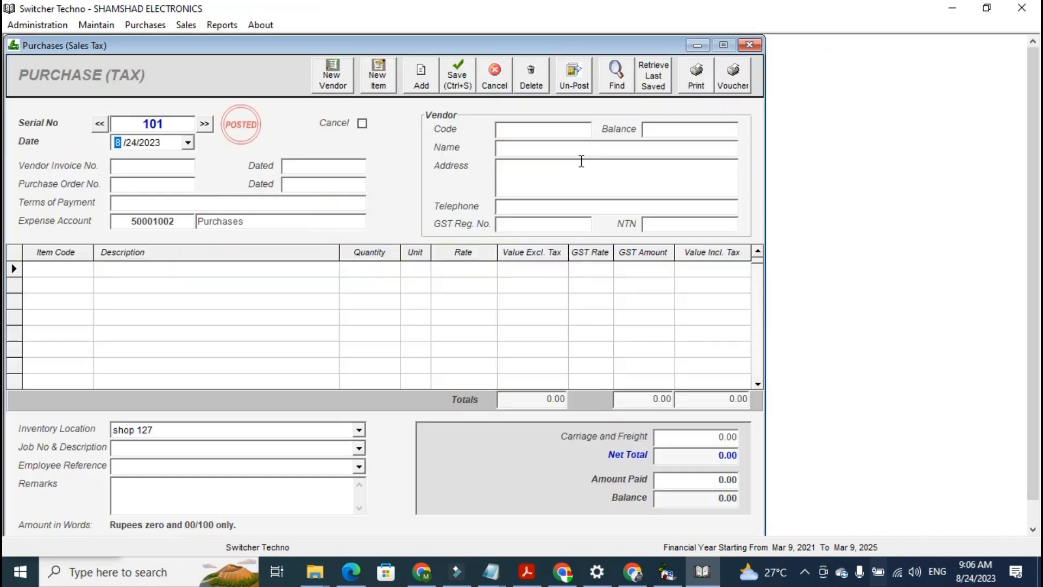
pyautogui.click(561, 131)
pyautogui.write('YO')
pyautogui.press('Down')
pyautogui.press('Return')
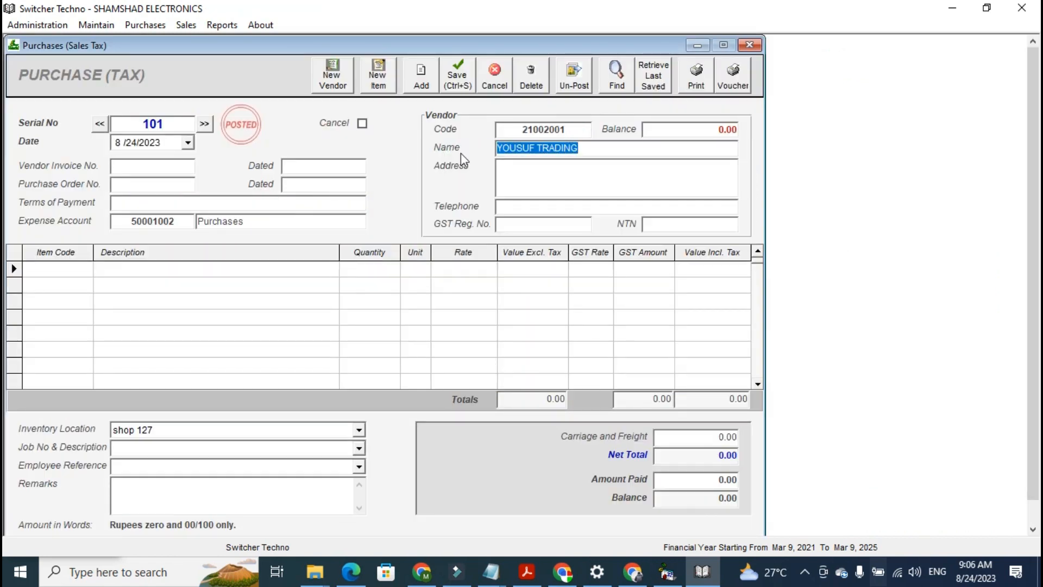
# Enter 3939 as the vendor invoice number on the purchase bill
pyautogui.click(144, 168)
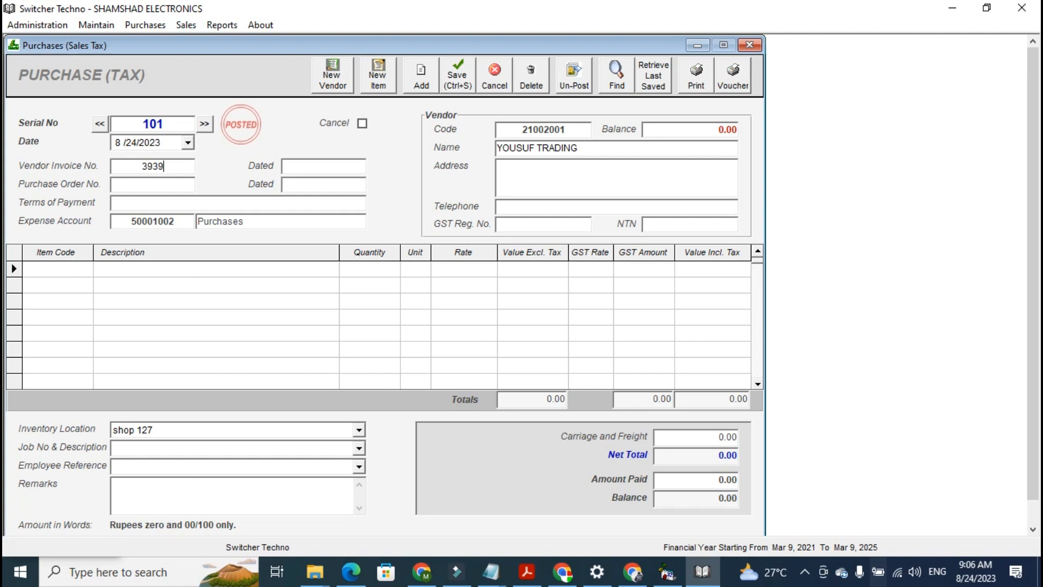
pyautogui.click(187, 142)
pyautogui.click(188, 142)
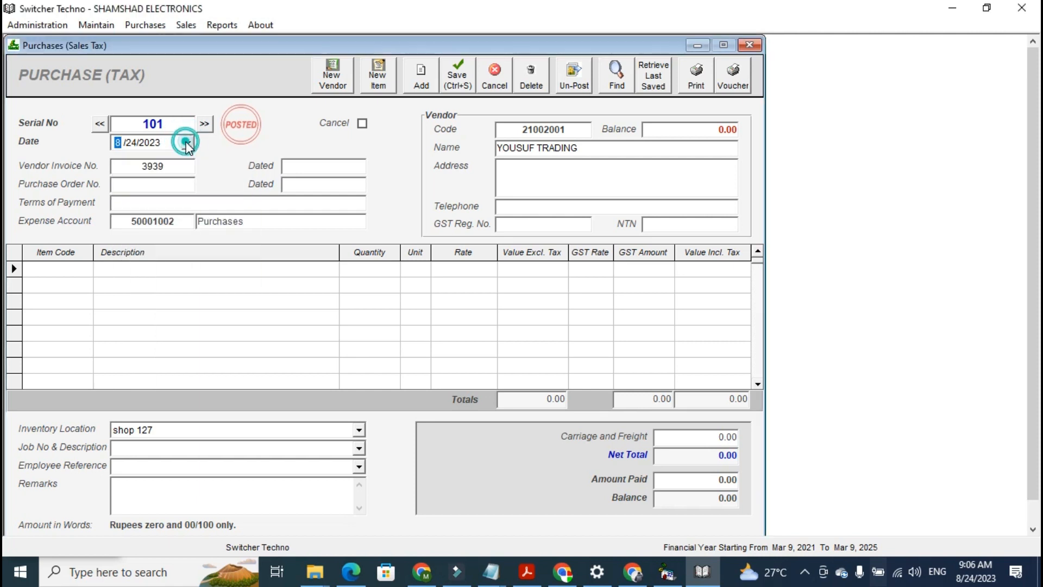
# Add ENGINE - HONDA BRV as a bill line with quantity 2 and a GST rate of 17
pyautogui.click(64, 276)
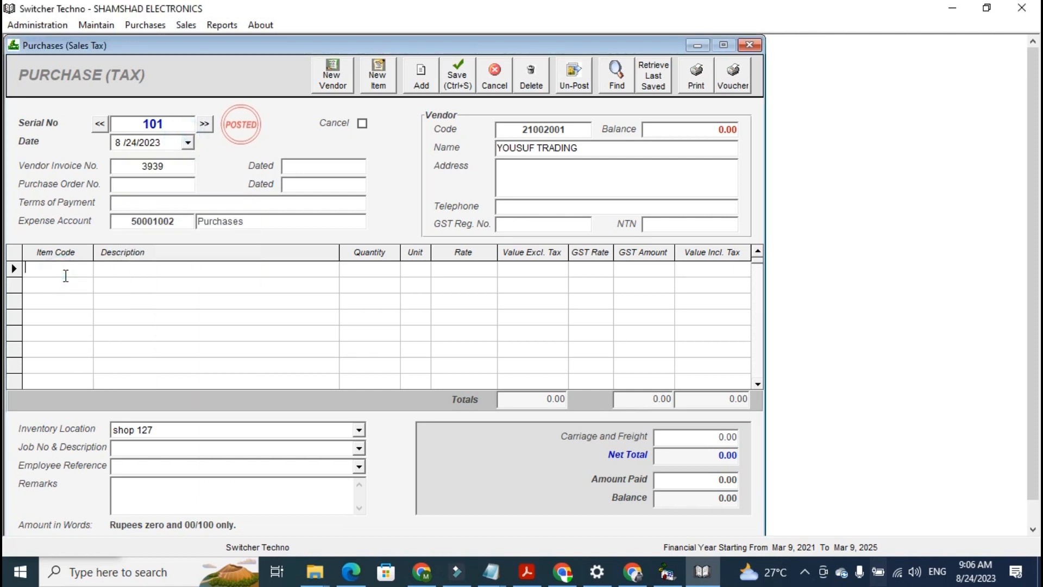
pyautogui.write('SP')
pyautogui.press('BackSpace')
pyautogui.press('BackSpace')
pyautogui.press('Down')
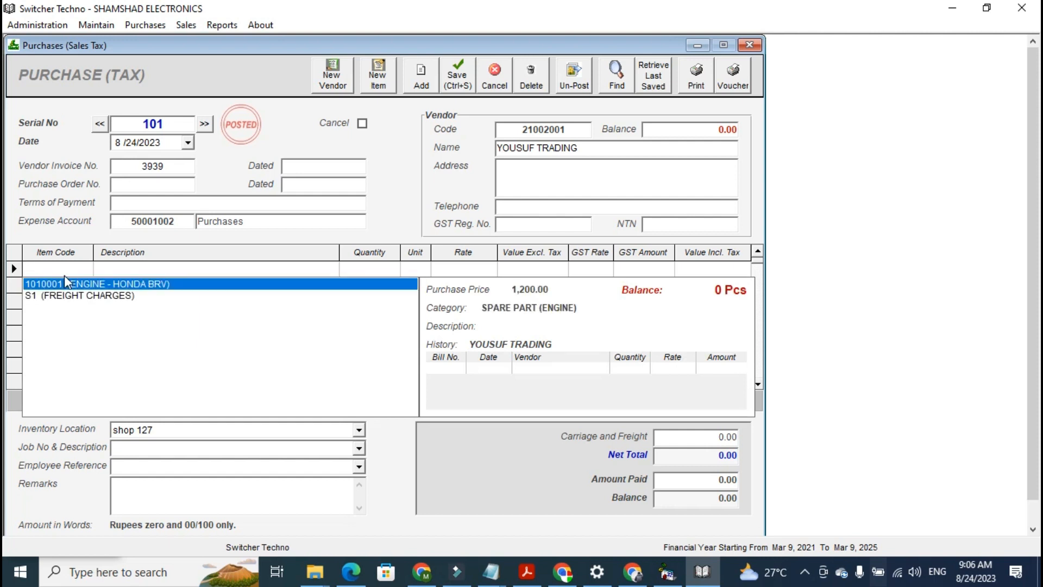
pyautogui.press('Return')
pyautogui.press('Return')
pyautogui.write('2')
pyautogui.press('Return')
pyautogui.press('Return')
pyautogui.press('Return')
pyautogui.press('Return')
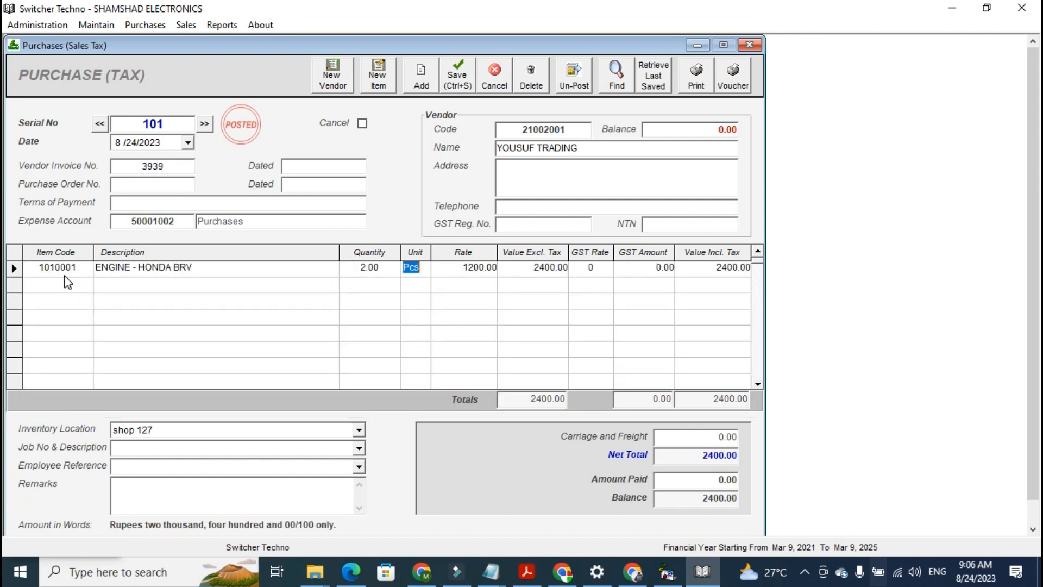
pyautogui.write('17')
pyautogui.press('Return')
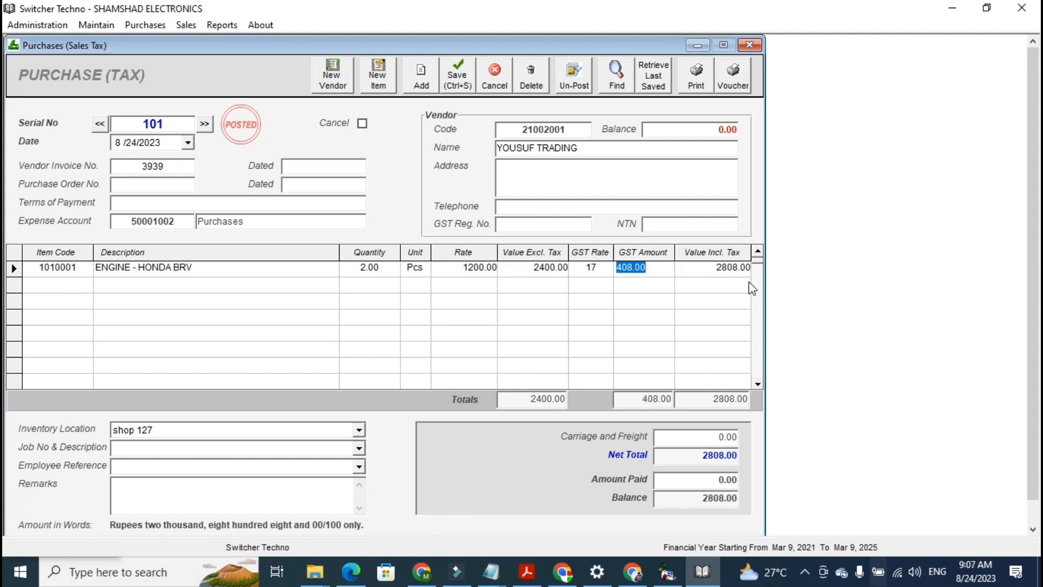
pyautogui.click(601, 267)
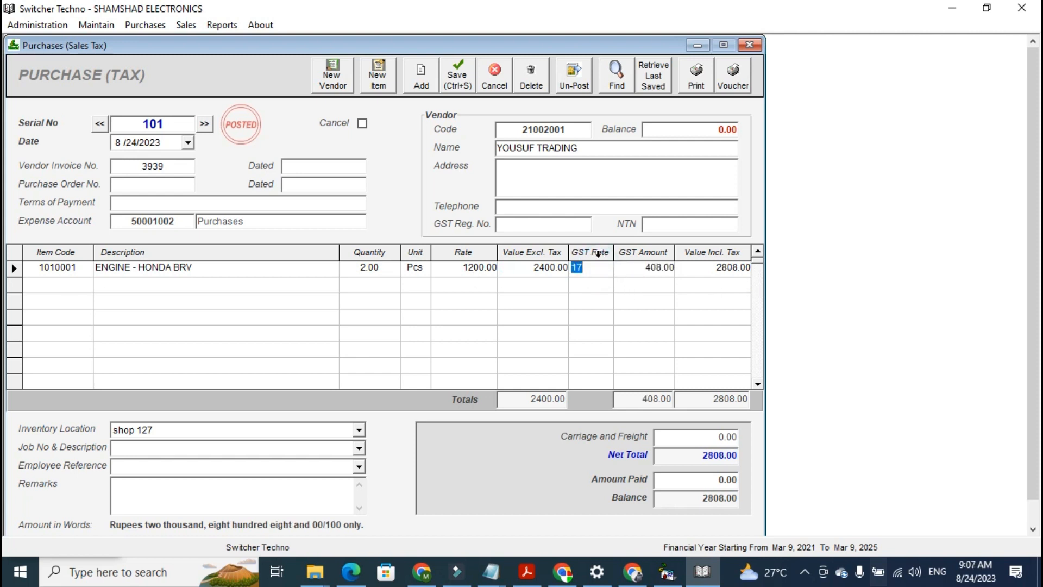
pyautogui.click(598, 253)
pyautogui.click(600, 271)
pyautogui.click(581, 253)
pyautogui.click(582, 269)
pyautogui.press('Tab')
pyautogui.press('Tab')
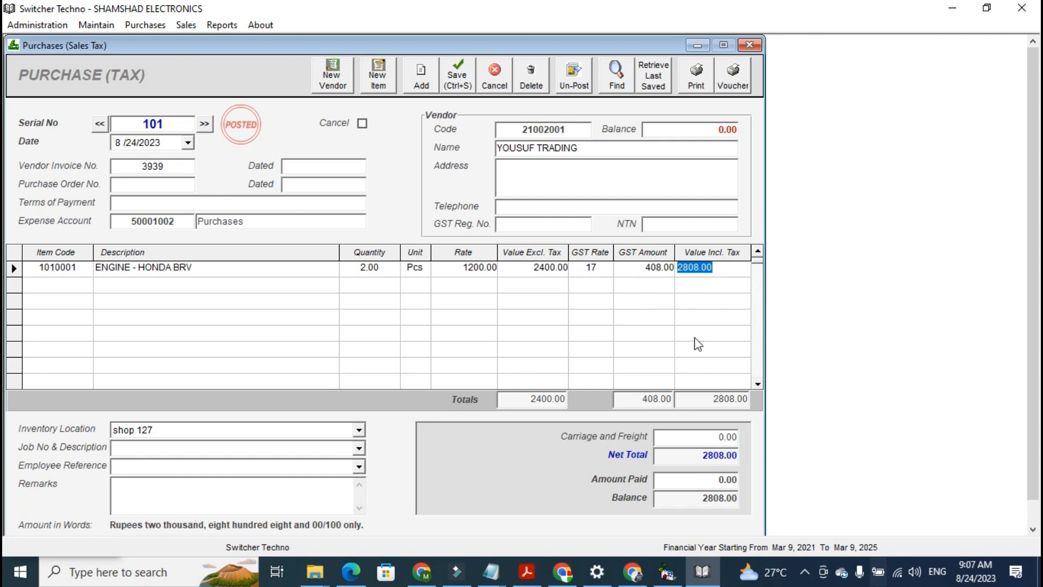
# Review the bill's inventory location choices and payment total fields
pyautogui.click(359, 431)
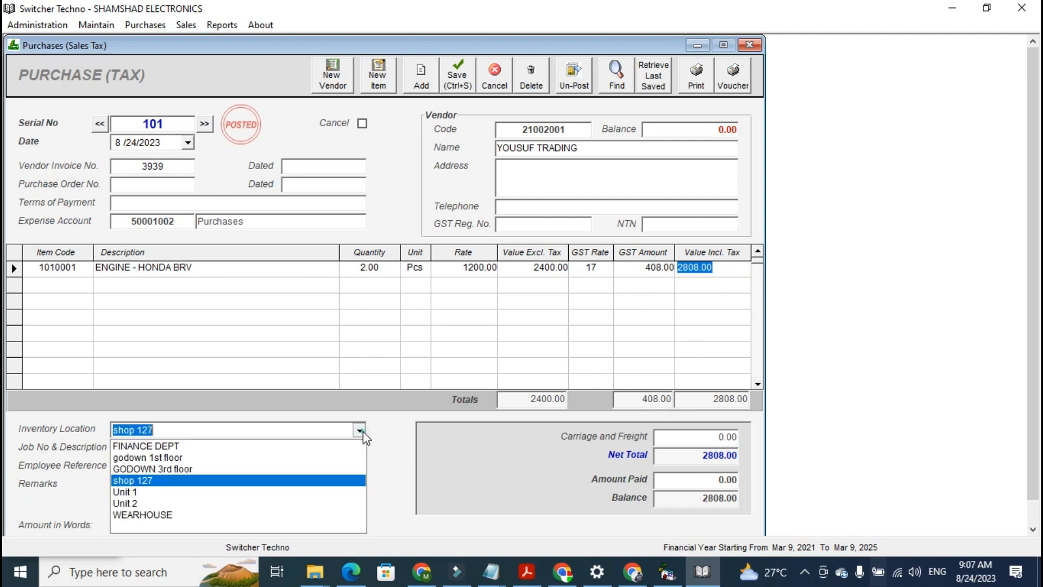
pyautogui.click(359, 430)
pyautogui.click(359, 431)
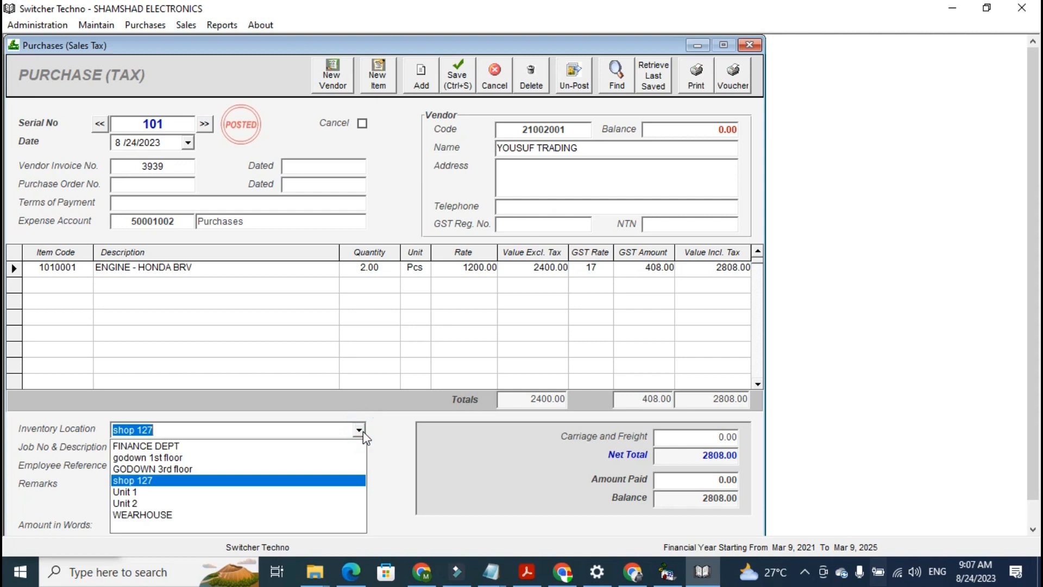
pyautogui.click(360, 430)
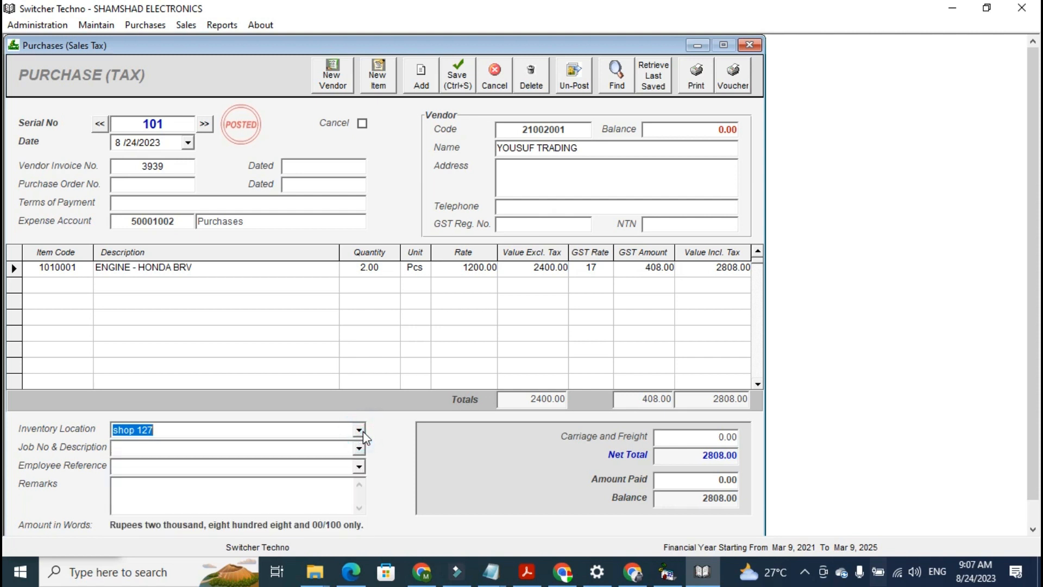
pyautogui.click(359, 430)
pyautogui.click(359, 430)
pyautogui.click(697, 478)
pyautogui.doubleClick(699, 476)
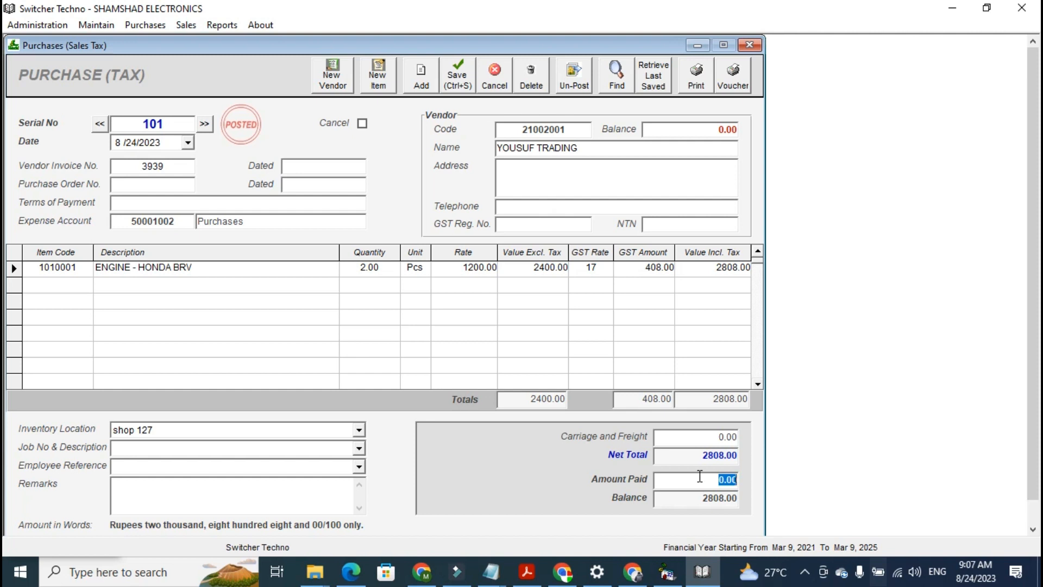
pyautogui.doubleClick(700, 477)
pyautogui.doubleClick(693, 456)
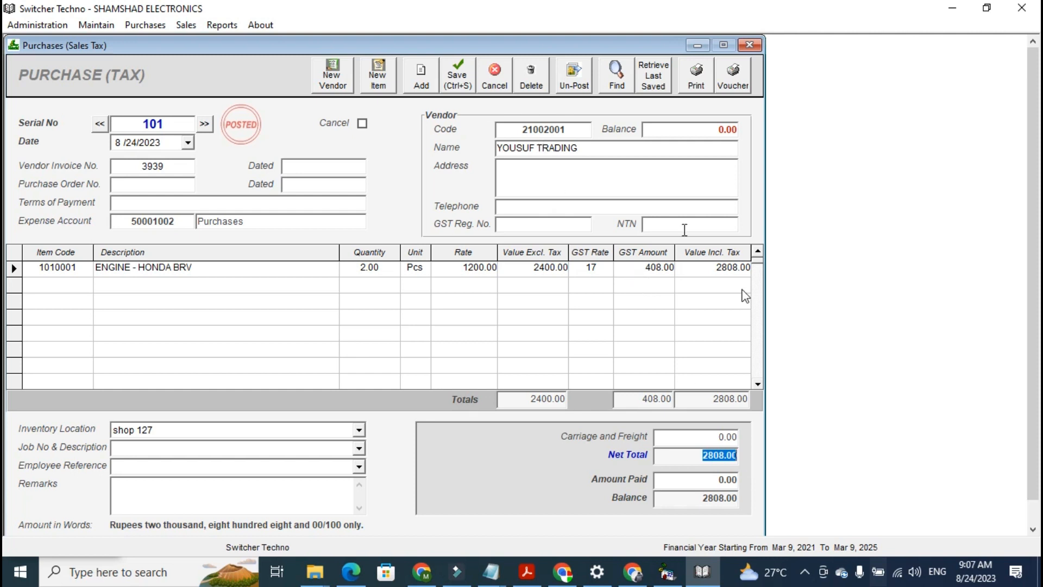
# Preview the purchase bill printout, open its print dialog, and cancel without printing
pyautogui.click(708, 82)
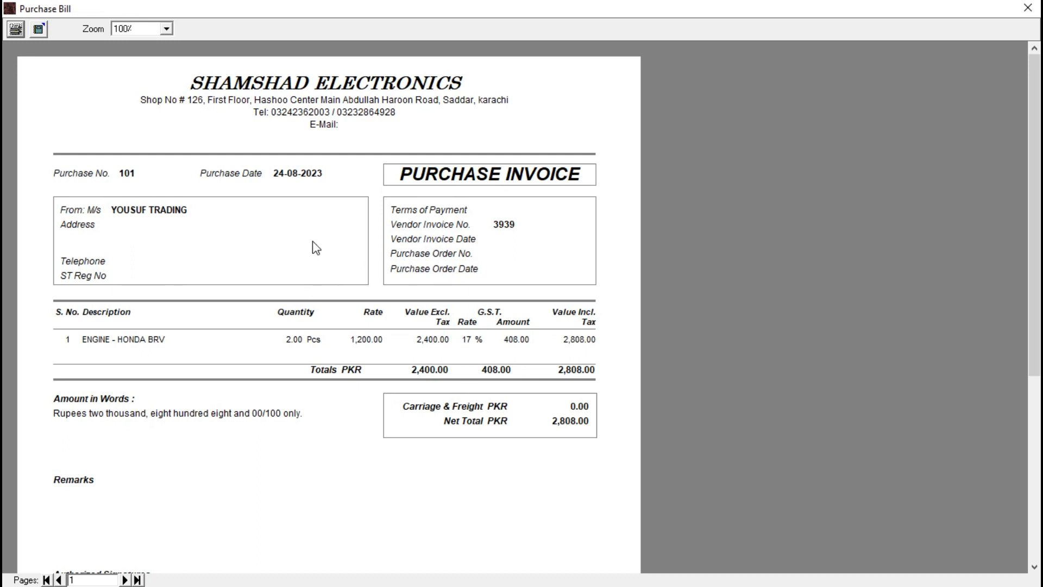
pyautogui.click(19, 34)
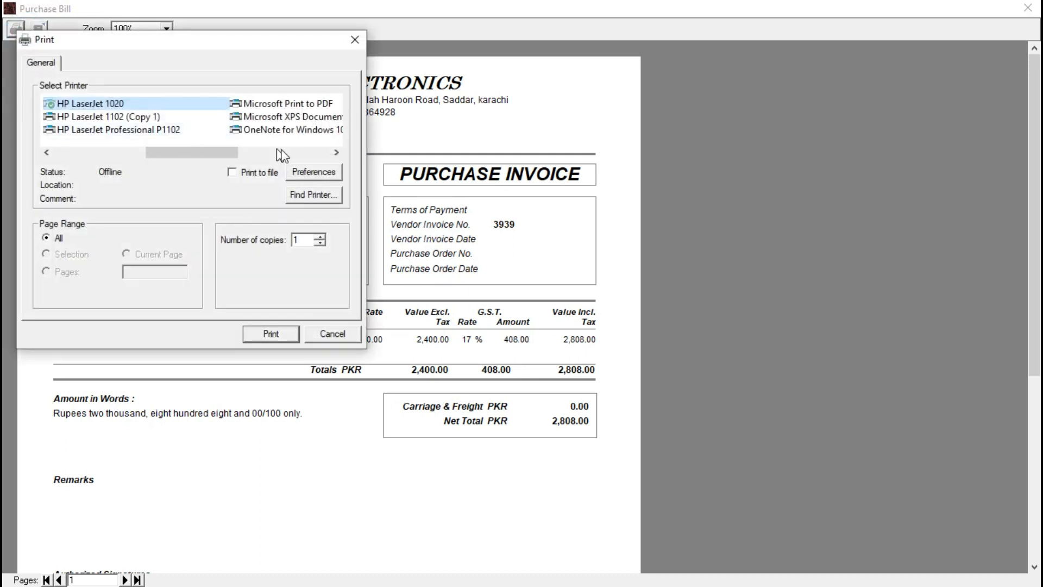
pyautogui.click(282, 154)
pyautogui.moveTo(282, 155); pyautogui.dragTo(163, 154)
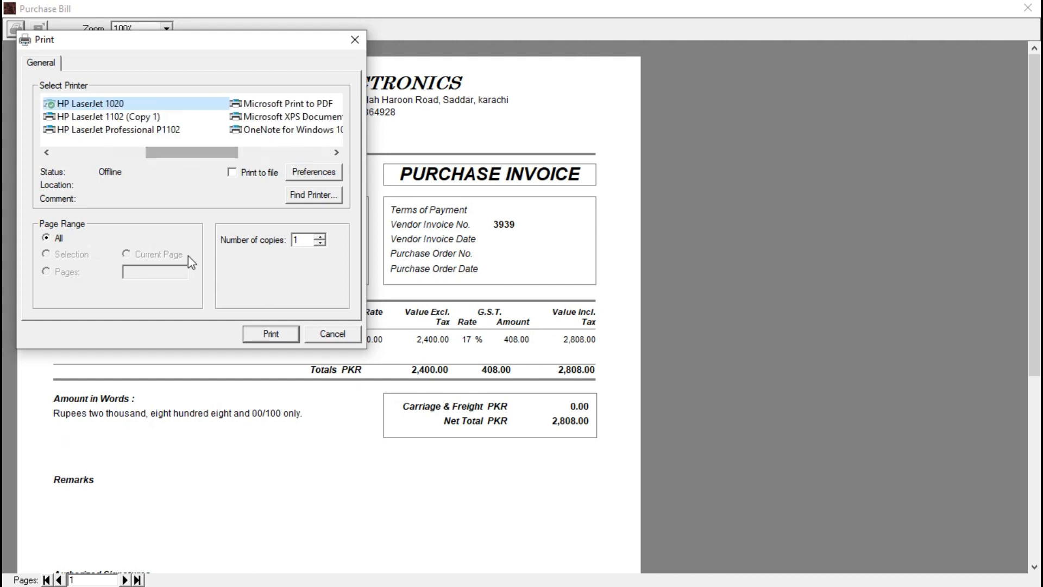
pyautogui.click(331, 334)
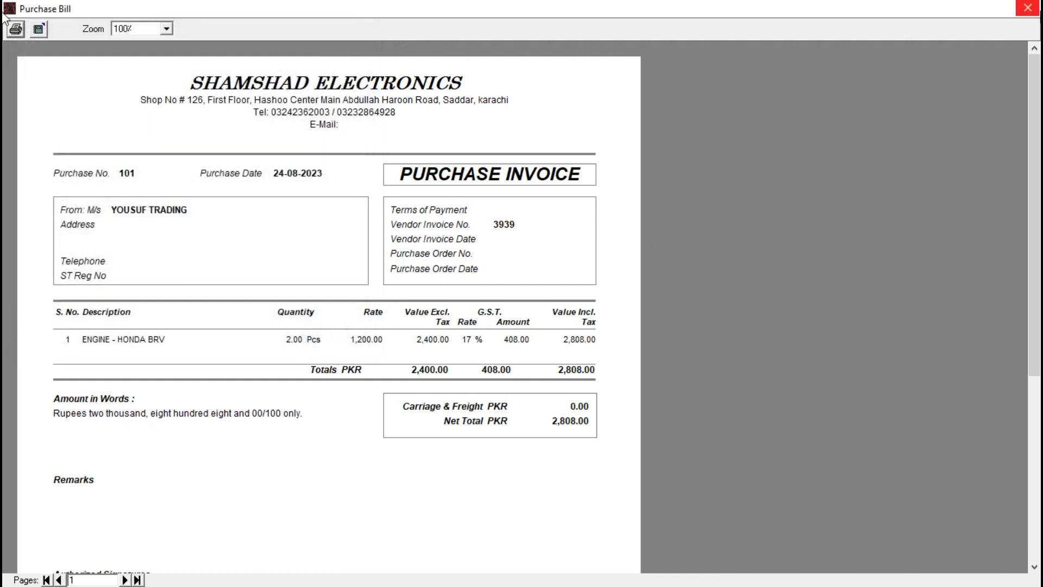
pyautogui.click(1028, 7)
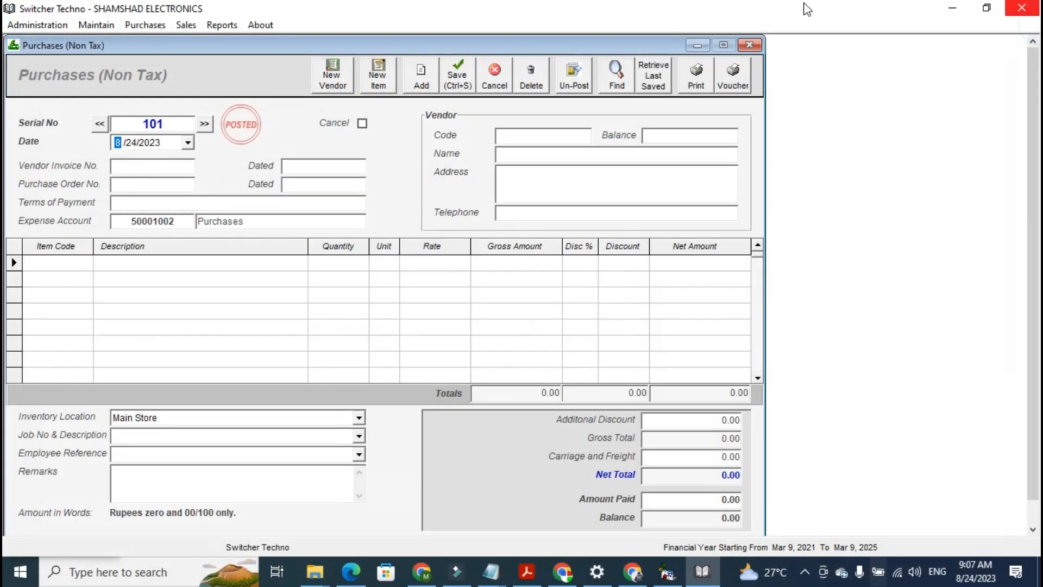
# Close the purchase windows and open a new sales tax invoice for customer YOUSUF TRADING
pyautogui.click(749, 46)
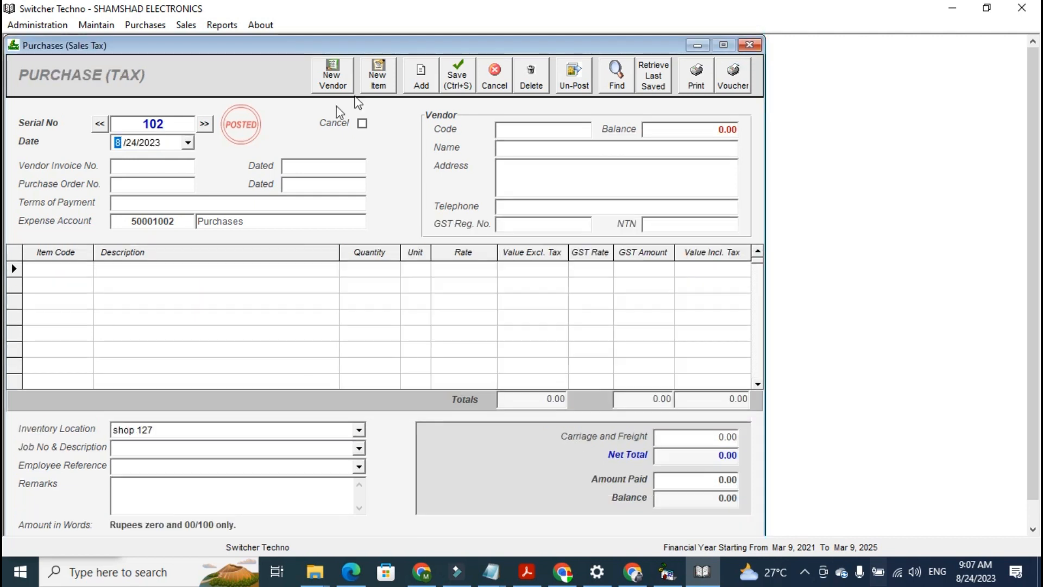
pyautogui.click(750, 45)
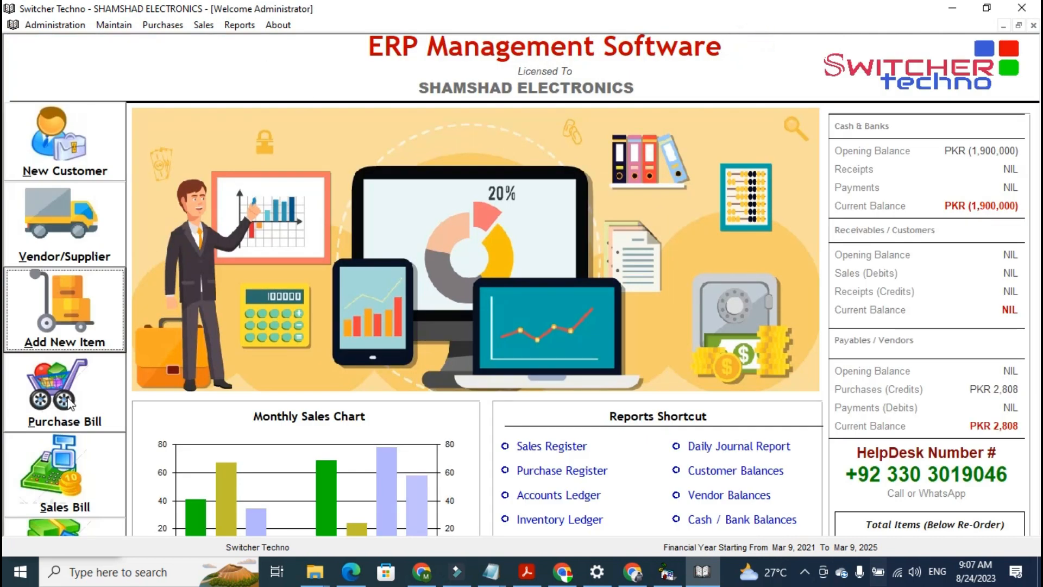
pyautogui.click(203, 26)
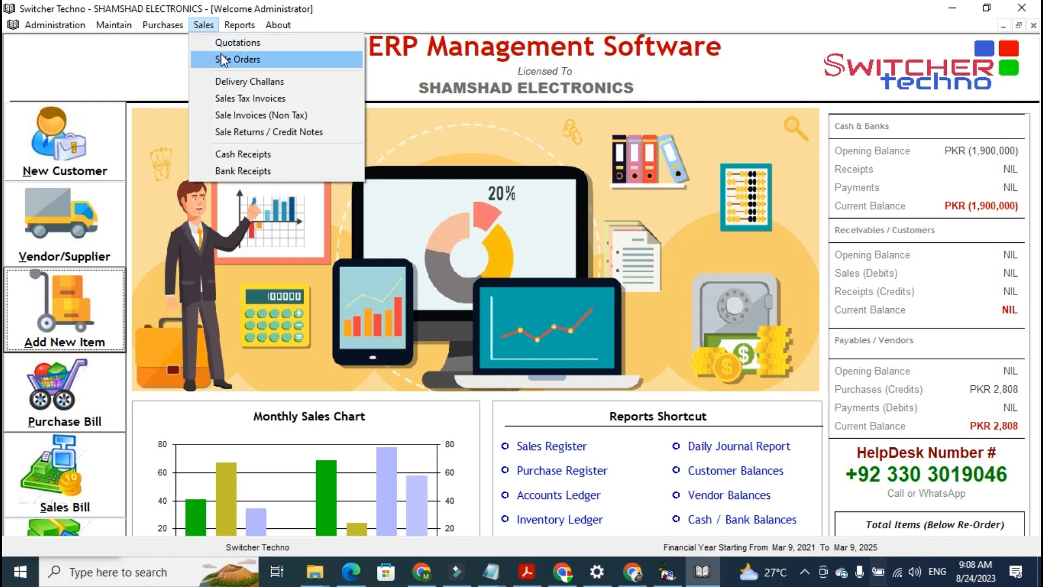
pyautogui.click(250, 101)
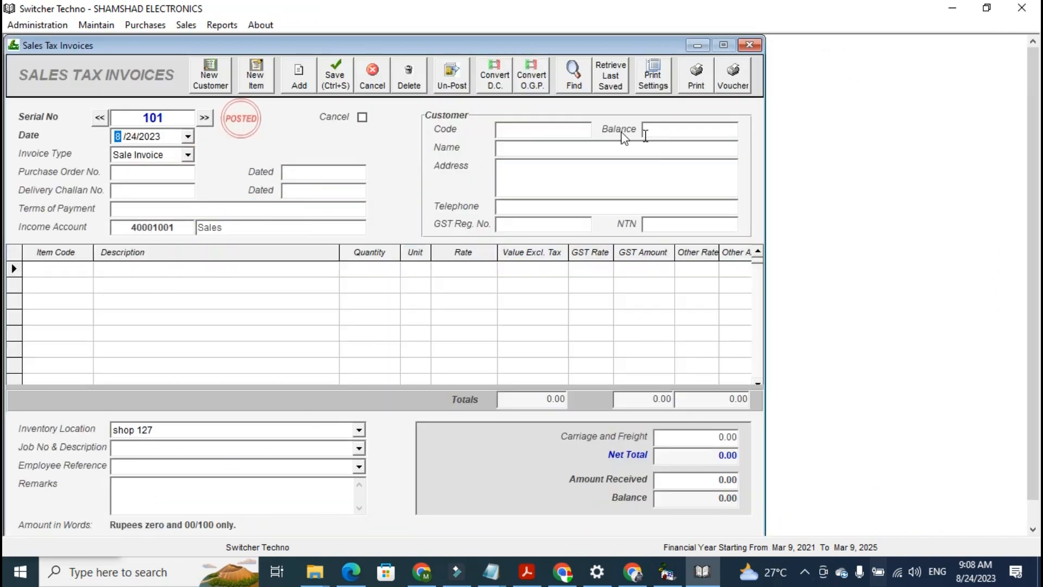
pyautogui.write('s')
pyautogui.press('Down')
pyautogui.press('Down')
pyautogui.press('Return')
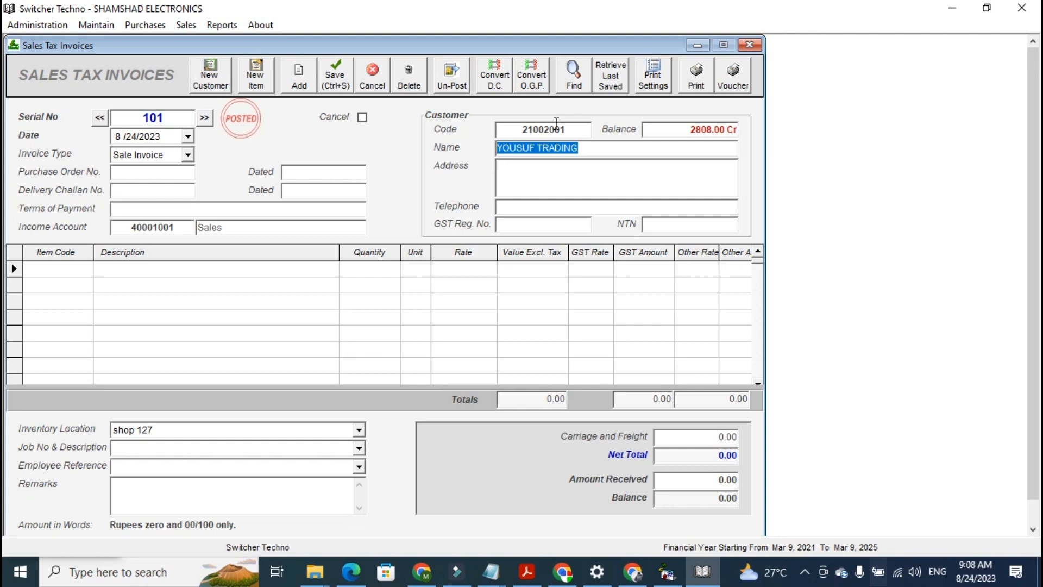
# Add ENGINE - HONDA BRV as an invoice line with quantity 1 and a GST rate of 17
pyautogui.click(52, 269)
pyautogui.write('S')
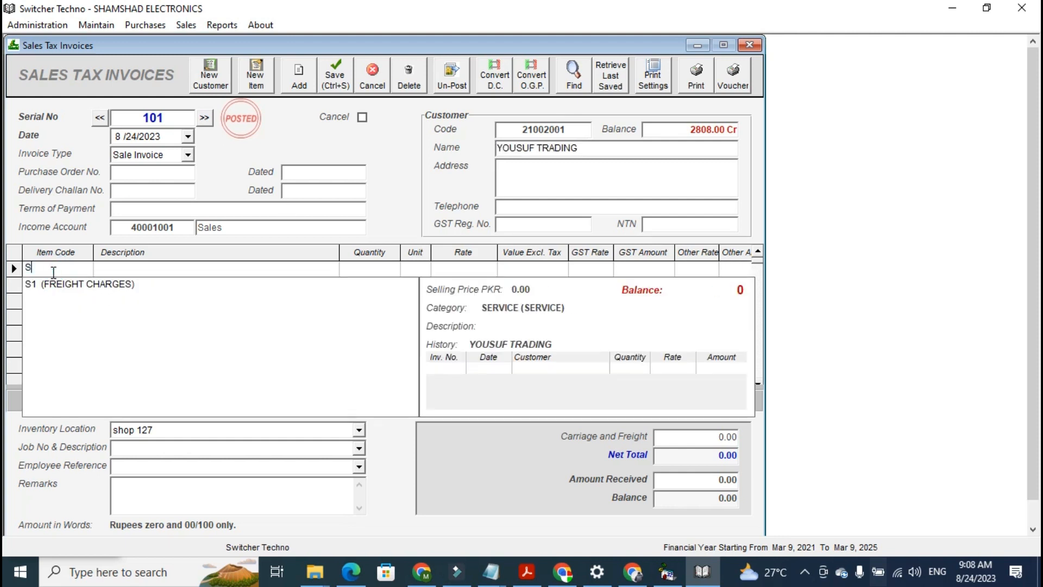
pyautogui.press('BackSpace')
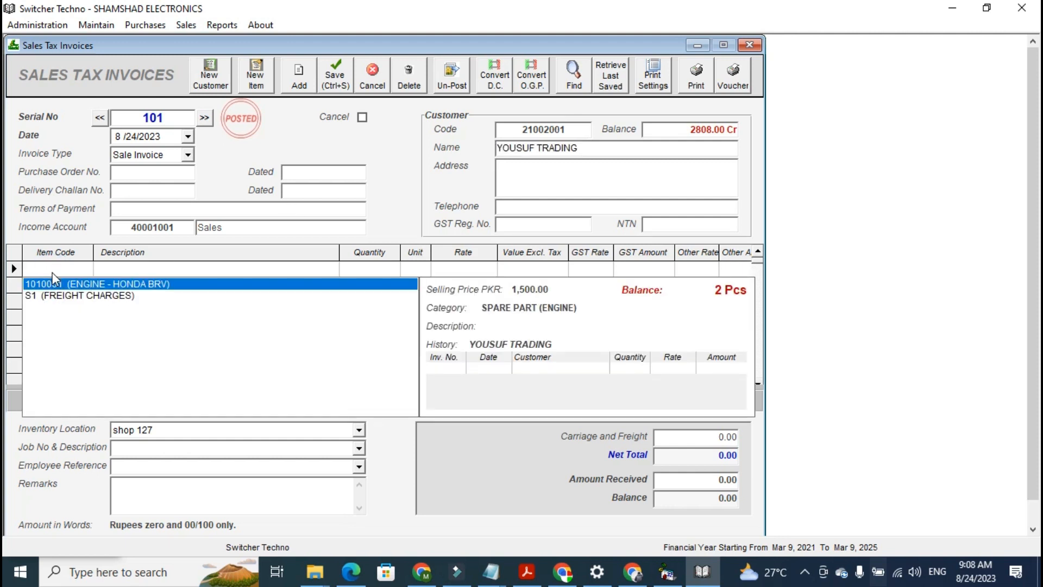
pyautogui.press('Return')
pyautogui.press('Return')
pyautogui.press('Return')
pyautogui.press('Return')
pyautogui.press('Return')
pyautogui.press('Return')
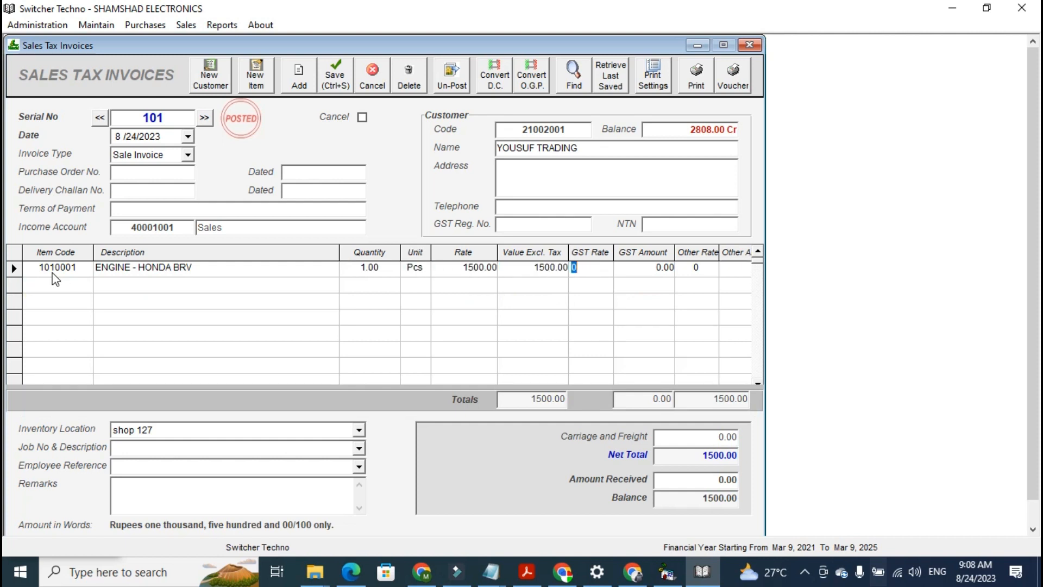
pyautogui.write('17')
pyautogui.press('Return')
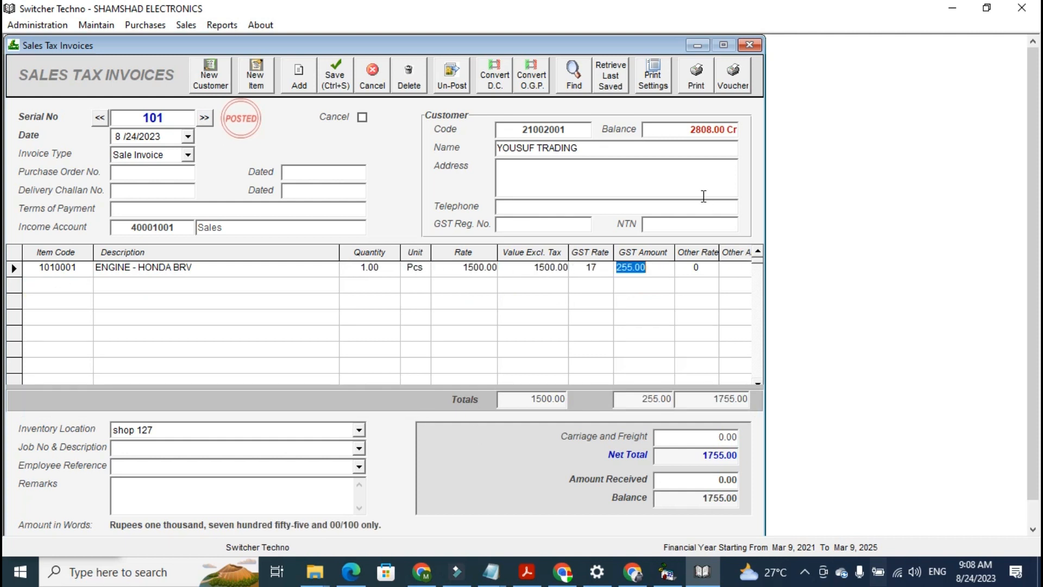
# Preview the printed sales tax invoice, then close the preview and the invoice window
pyautogui.click(696, 80)
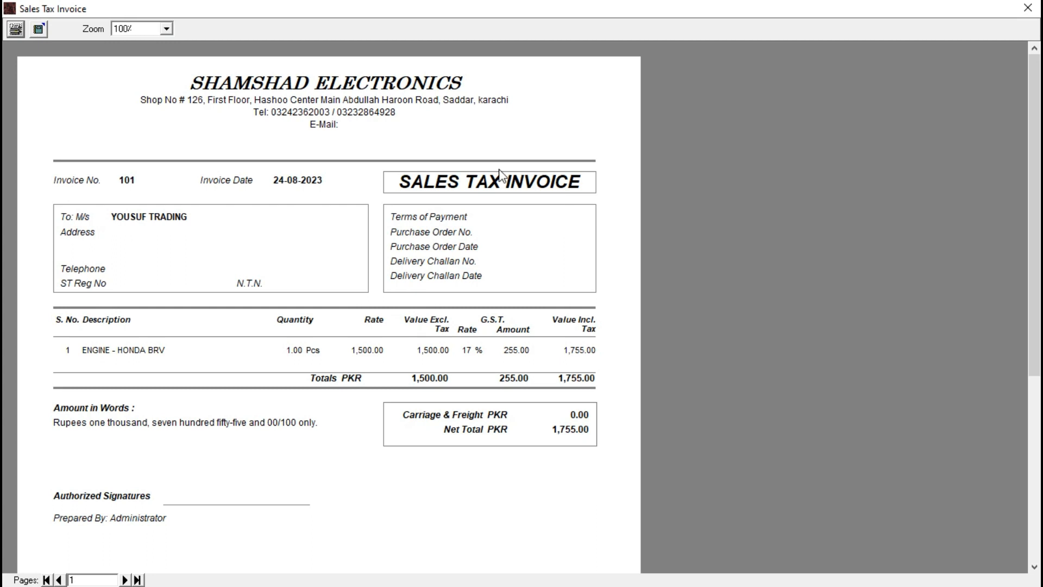
pyautogui.click(1027, 8)
pyautogui.click(750, 44)
# Open the Purchase Register report for all purchases and examine its totals
pyautogui.click(240, 25)
pyautogui.moveTo(325, 145)
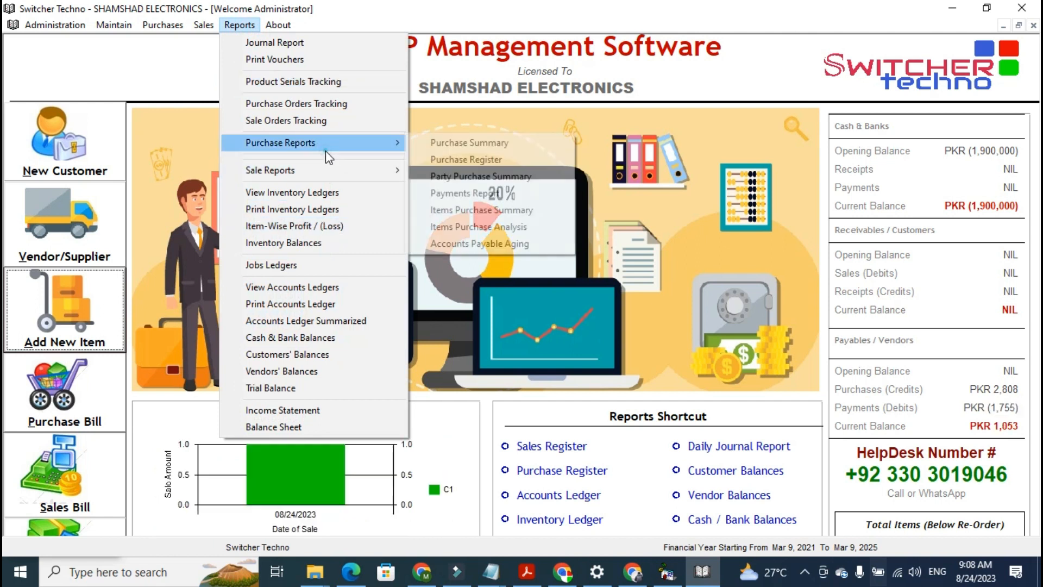
pyautogui.click(436, 158)
pyautogui.click(628, 109)
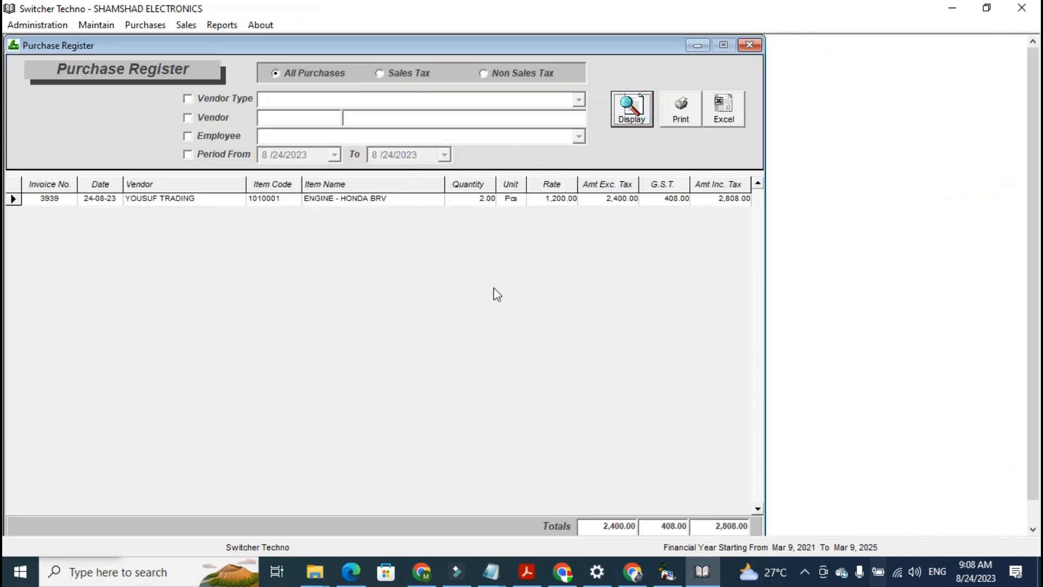
pyautogui.click(610, 526)
pyautogui.click(619, 527)
pyautogui.click(657, 527)
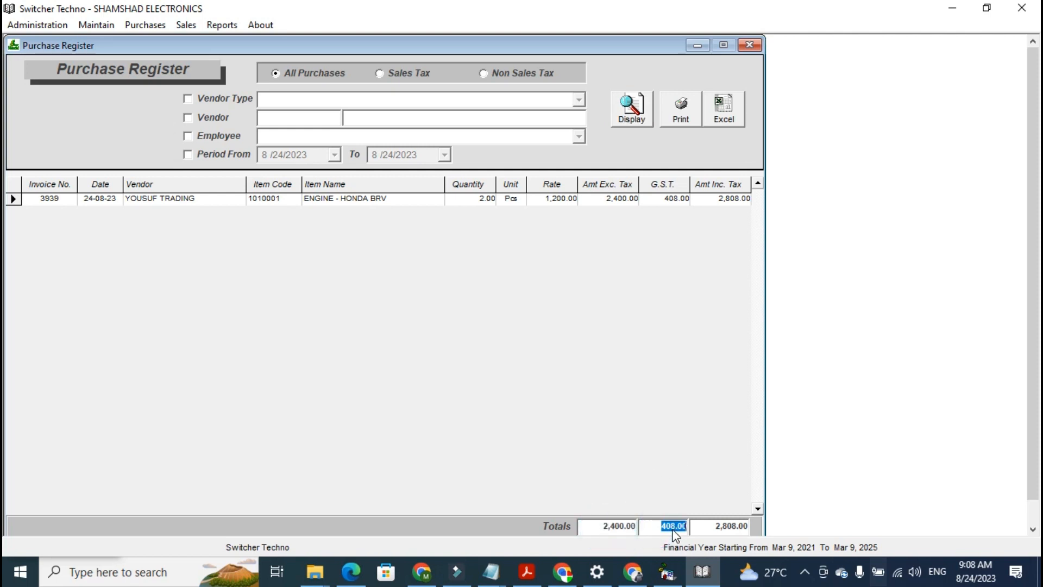
pyautogui.click(707, 526)
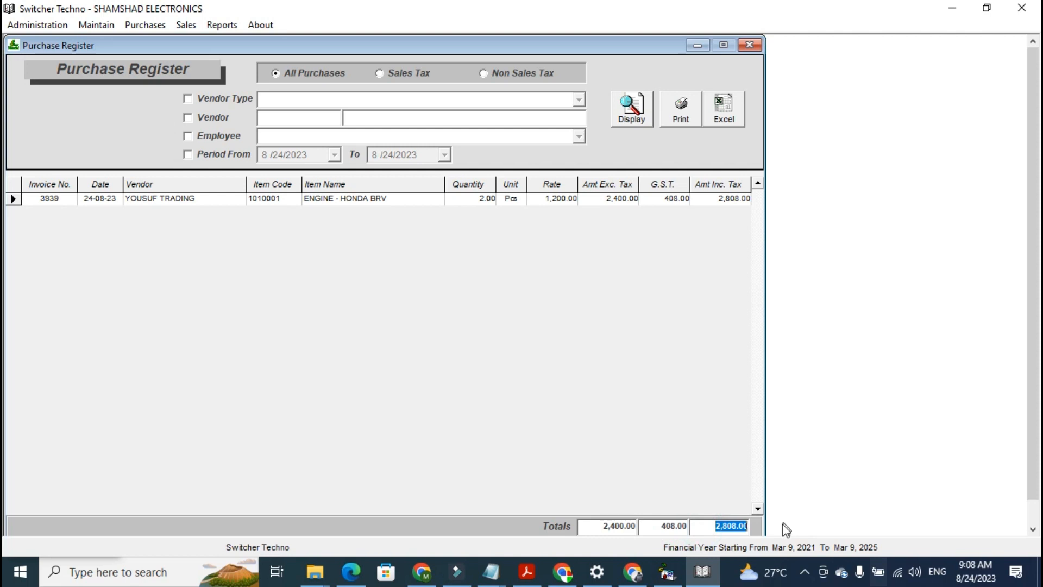
pyautogui.click(733, 527)
# Try the Purchase Register's period, vendor and Non Sales Tax filters and redisplay the report
pyautogui.click(235, 155)
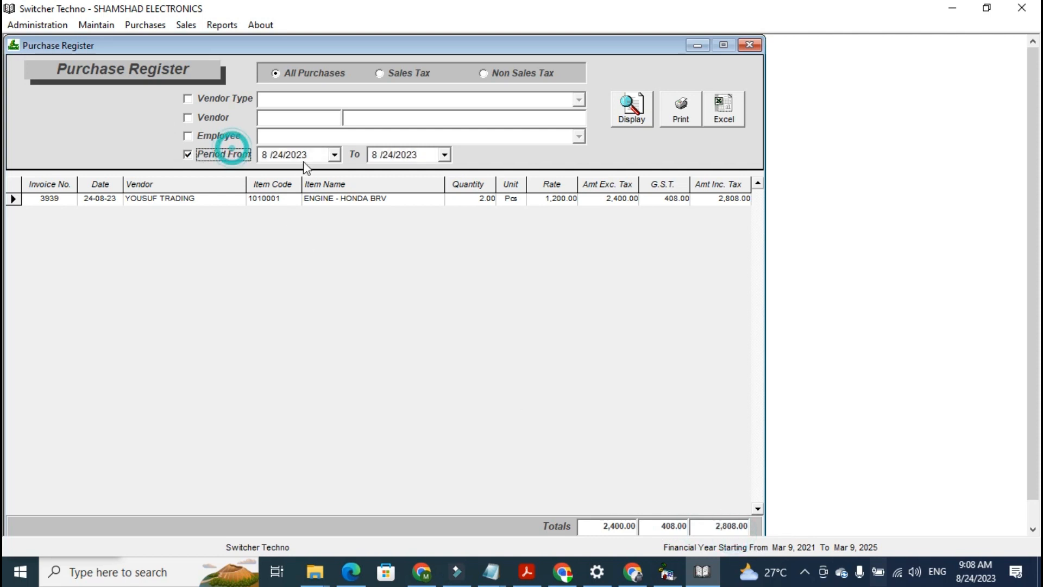
pyautogui.click(334, 155)
pyautogui.click(335, 157)
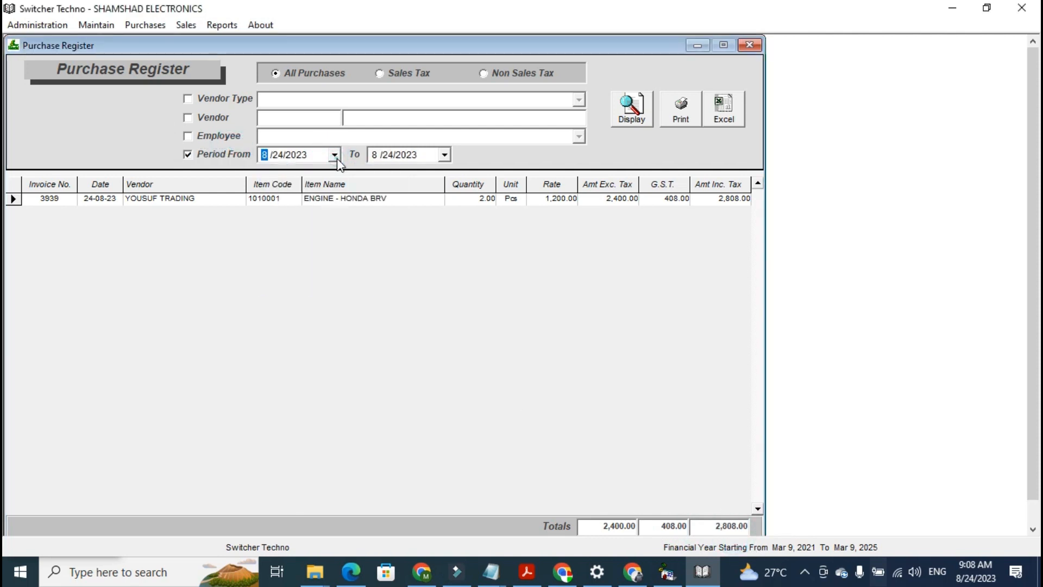
pyautogui.click(214, 118)
pyautogui.click(281, 120)
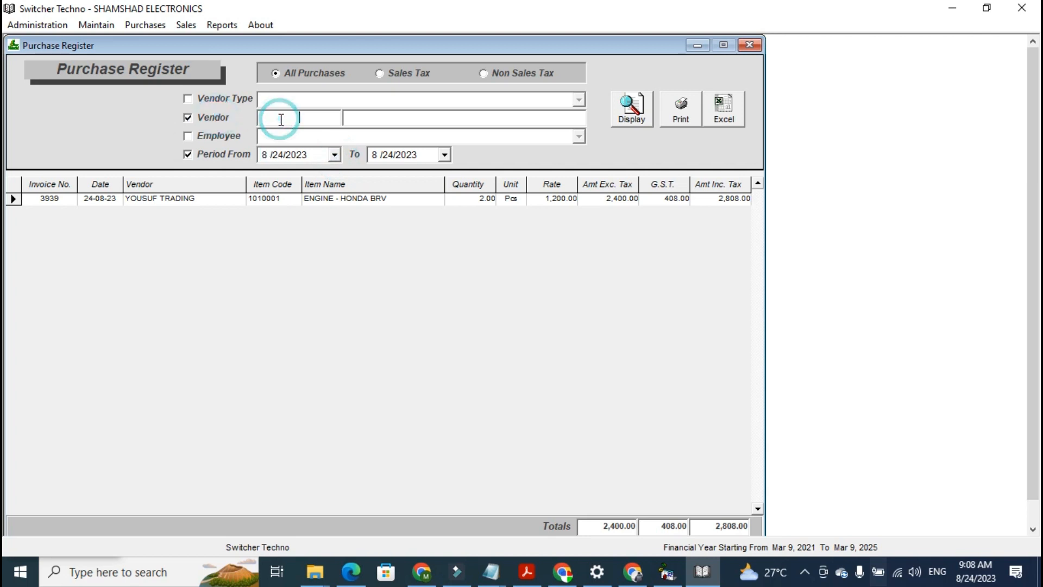
pyautogui.write('A')
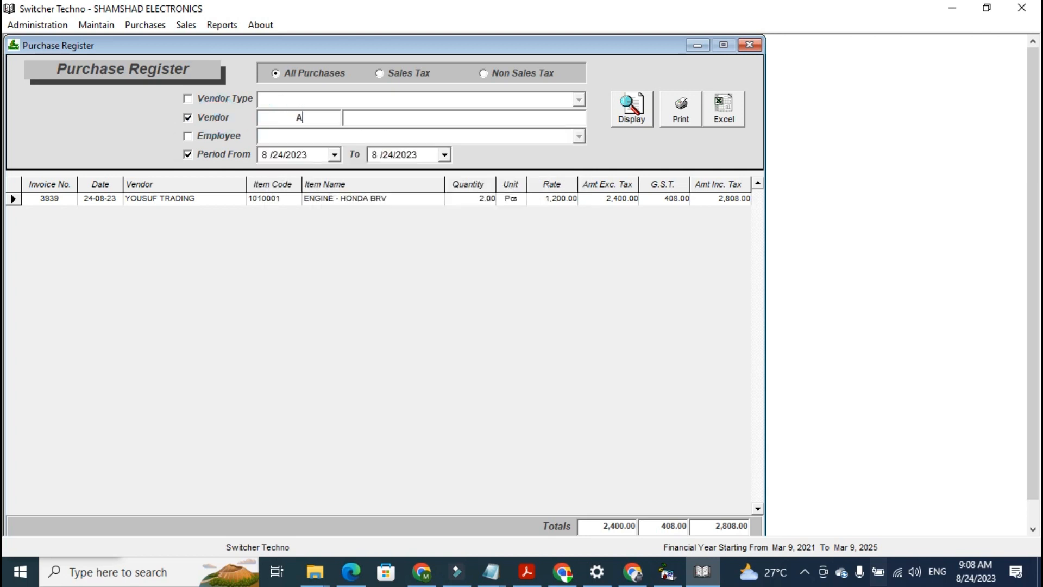
pyautogui.click(246, 118)
pyautogui.click(395, 66)
pyautogui.click(528, 77)
pyautogui.click(640, 121)
pyautogui.click(231, 156)
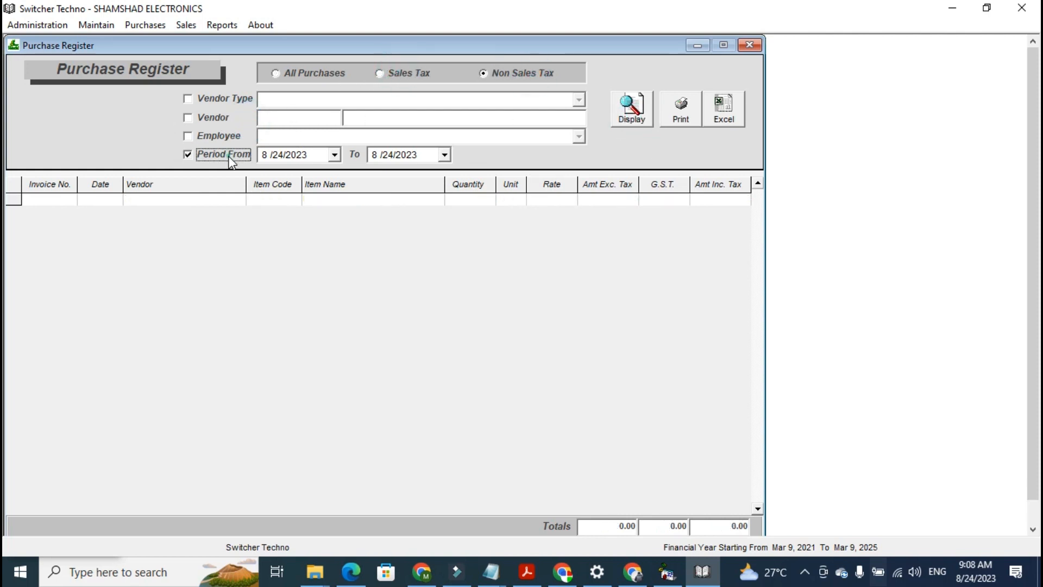
pyautogui.click(736, 125)
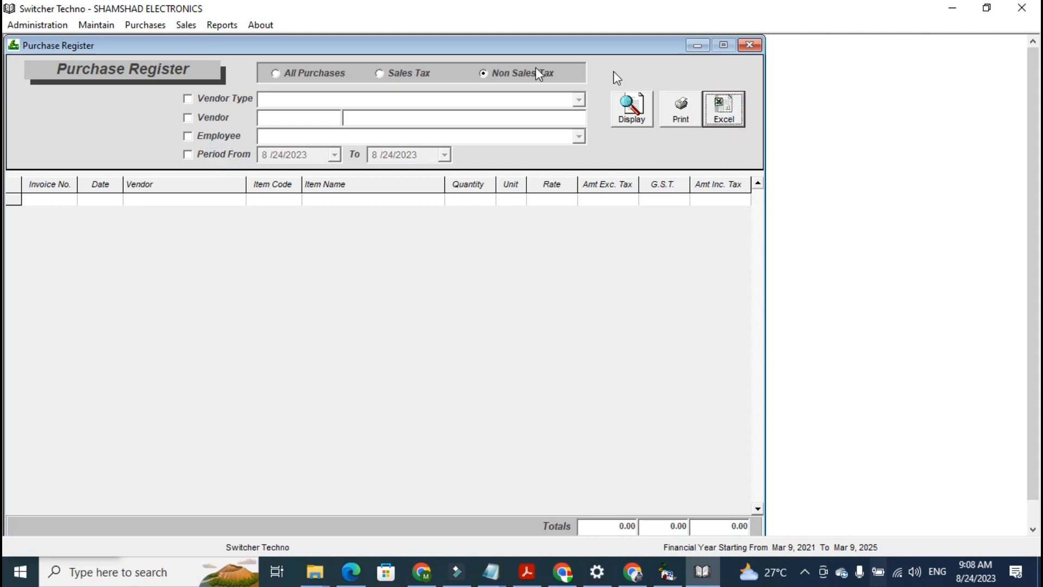
# Open the Sale Register report for all sales and examine its totals, customer and period filters
pyautogui.click(234, 25)
pyautogui.moveTo(375, 170)
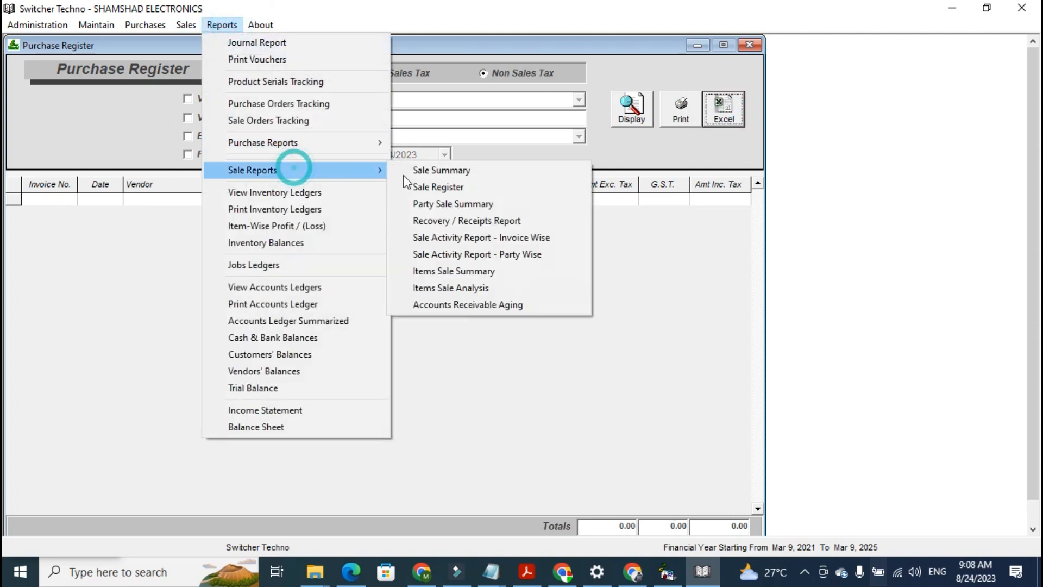
pyautogui.click(416, 182)
pyautogui.click(649, 120)
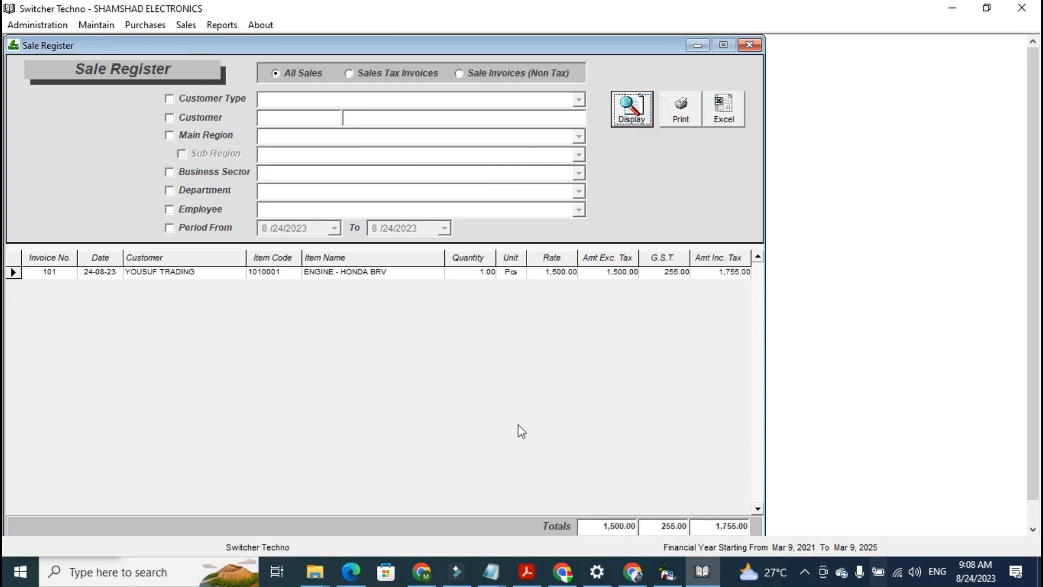
pyautogui.click(589, 526)
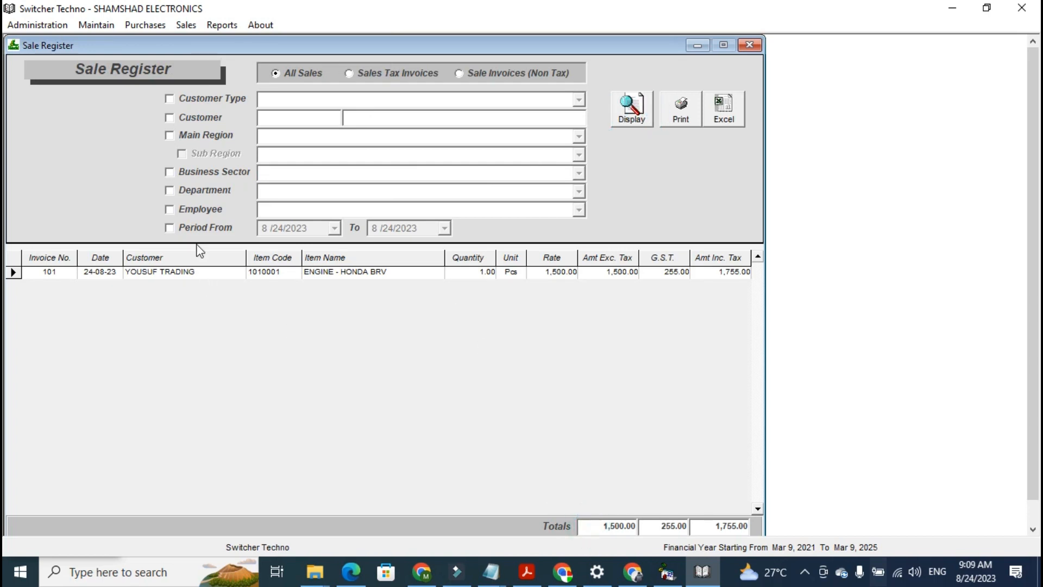
pyautogui.click(191, 224)
pyautogui.click(204, 227)
pyautogui.click(200, 117)
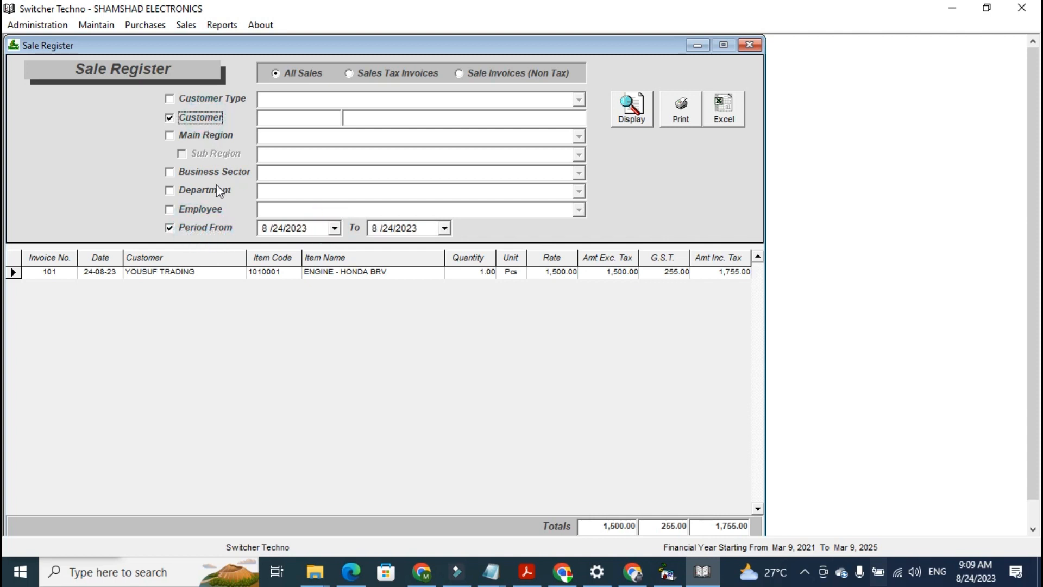
pyautogui.click(333, 228)
pyautogui.click(334, 228)
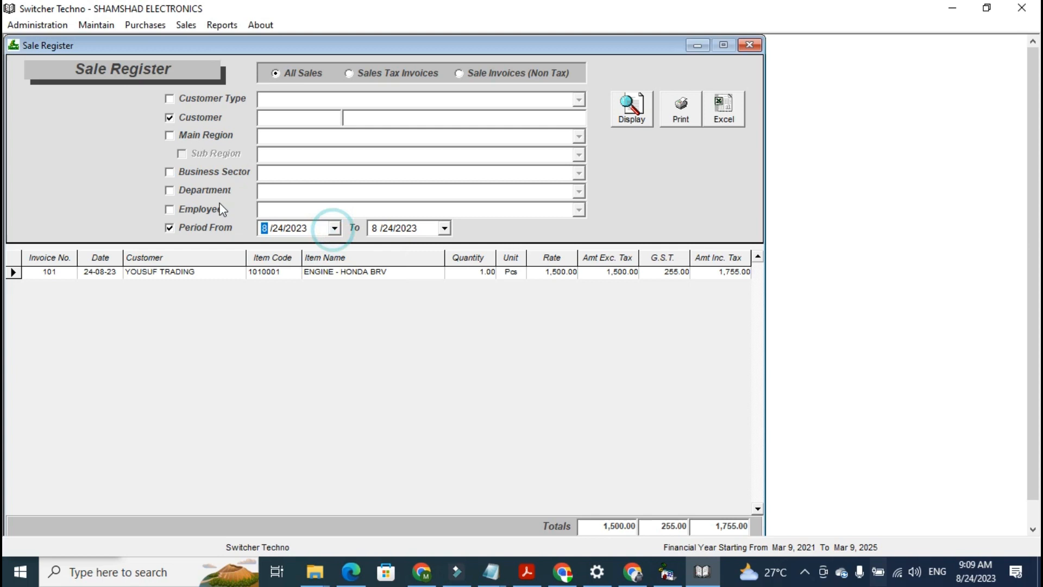
# Open the Item-Wise Profit report, display it, and examine its period and category filters
pyautogui.click(223, 25)
pyautogui.click(294, 242)
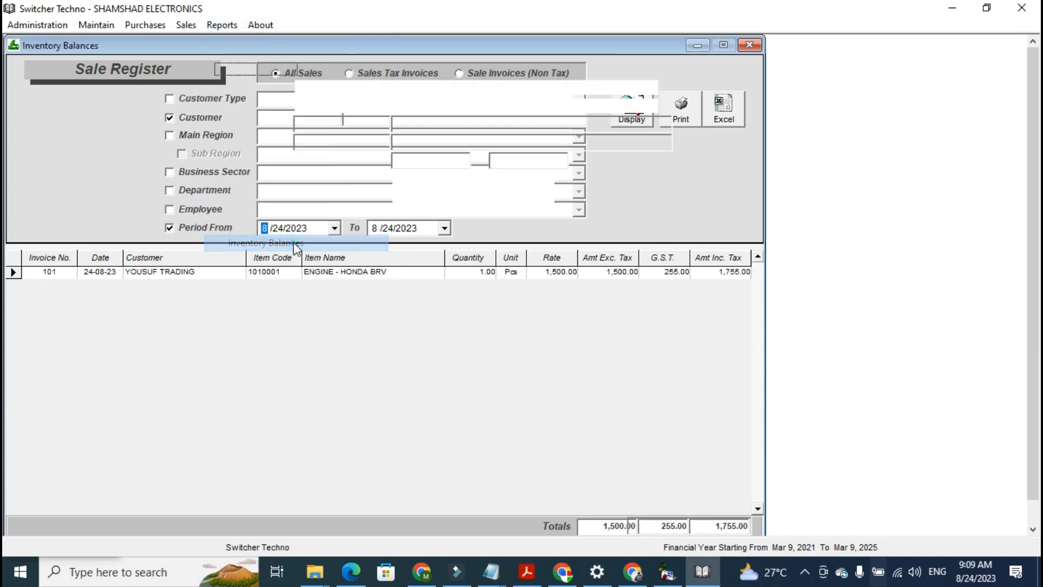
pyautogui.click(220, 25)
pyautogui.click(289, 225)
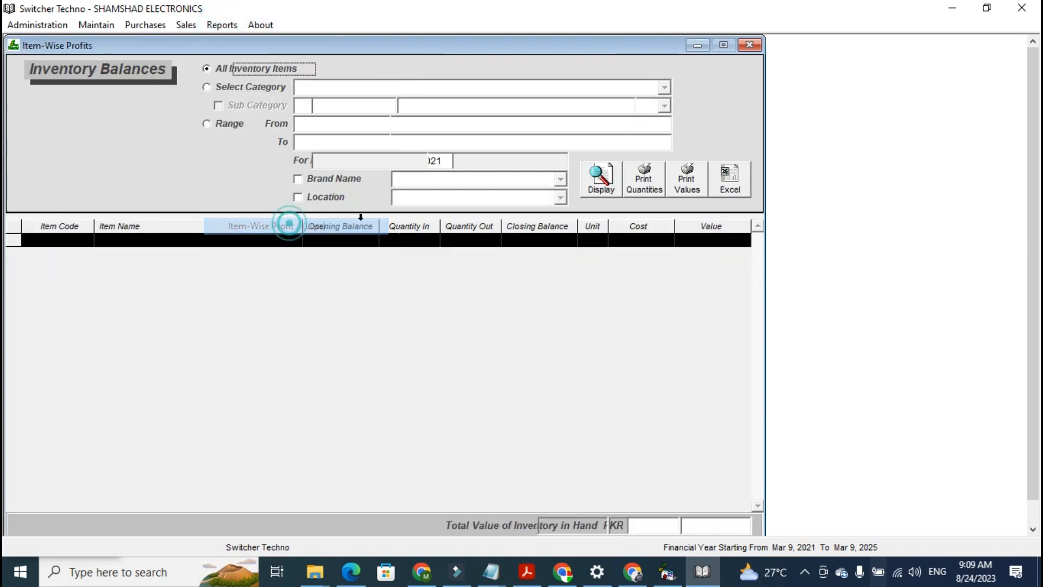
pyautogui.click(655, 108)
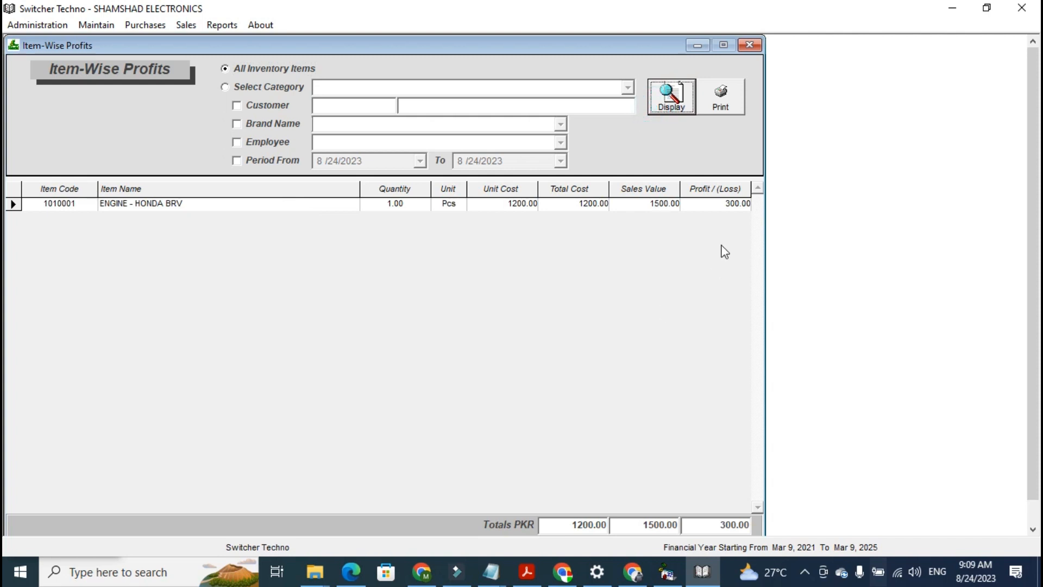
pyautogui.click(274, 160)
pyautogui.click(294, 89)
pyautogui.click(627, 87)
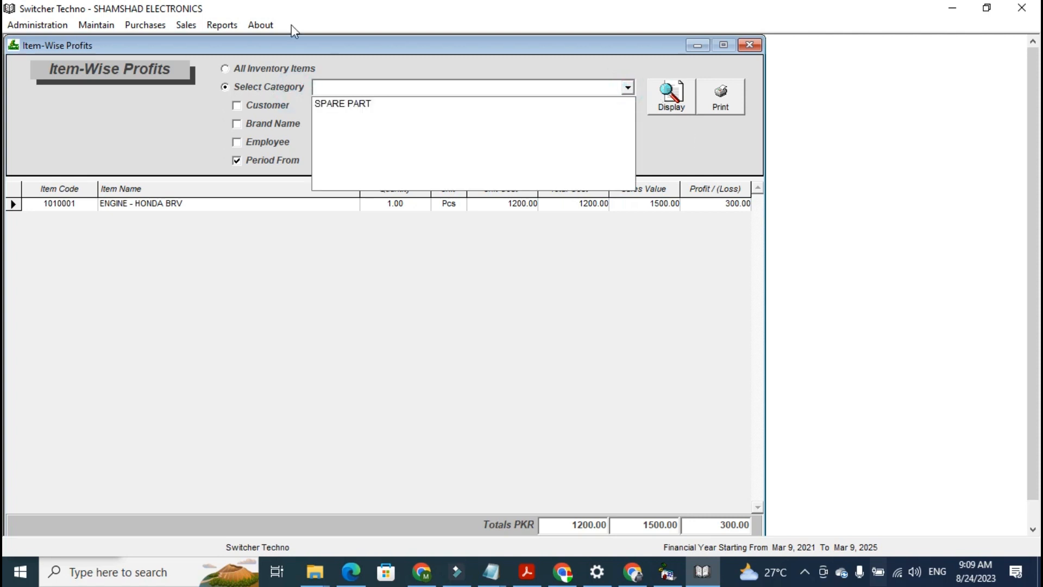
# Open the Inventory Balances report for all items, display it, and open the ENGINE - HONDA BRV inventory ledger from it
pyautogui.click(222, 25)
pyautogui.click(324, 242)
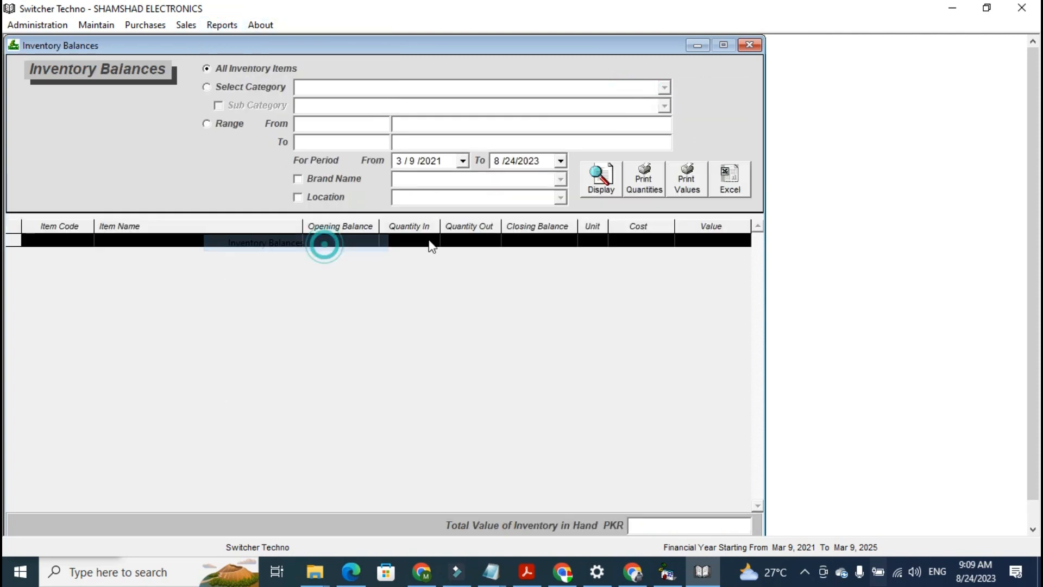
pyautogui.click(611, 183)
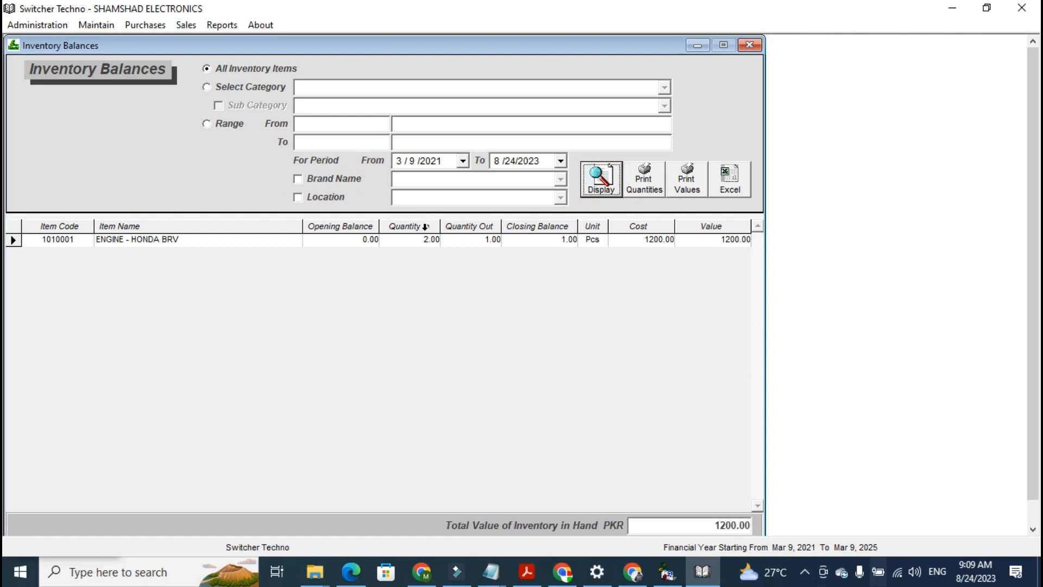
pyautogui.doubleClick(531, 243)
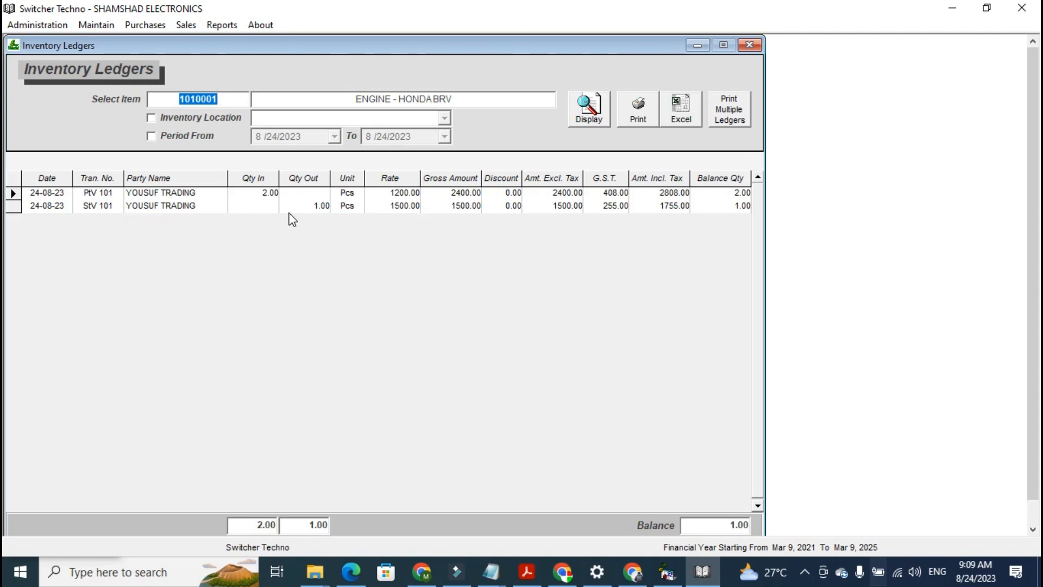
pyautogui.click(749, 45)
# Filter the Inventory Balances report by category SPARE PART and sub category ENGINE
pyautogui.click(265, 92)
pyautogui.click(664, 87)
pyautogui.click(655, 100)
pyautogui.click(271, 109)
pyautogui.click(270, 109)
pyautogui.click(664, 106)
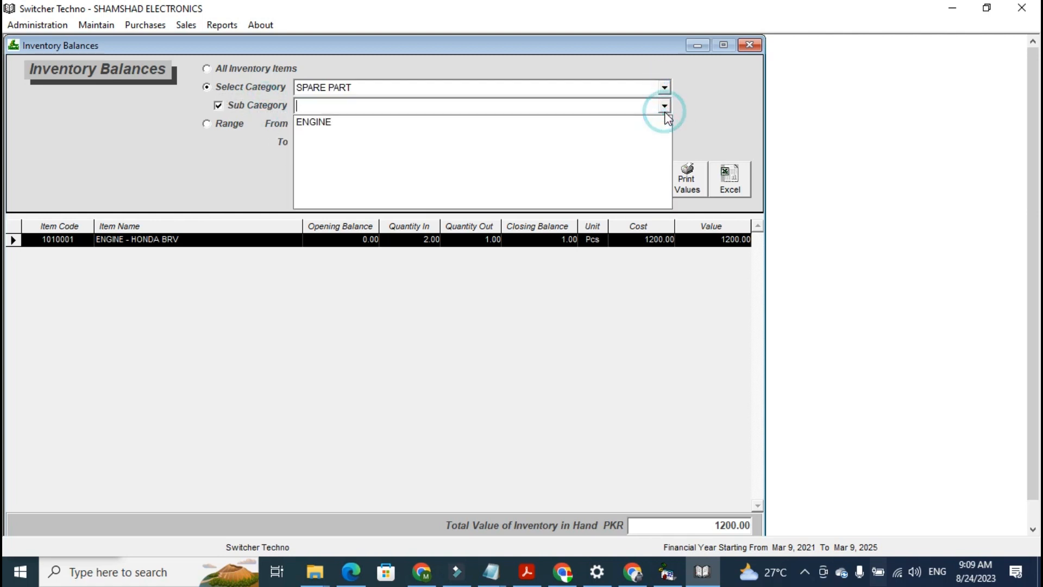
pyautogui.click(663, 123)
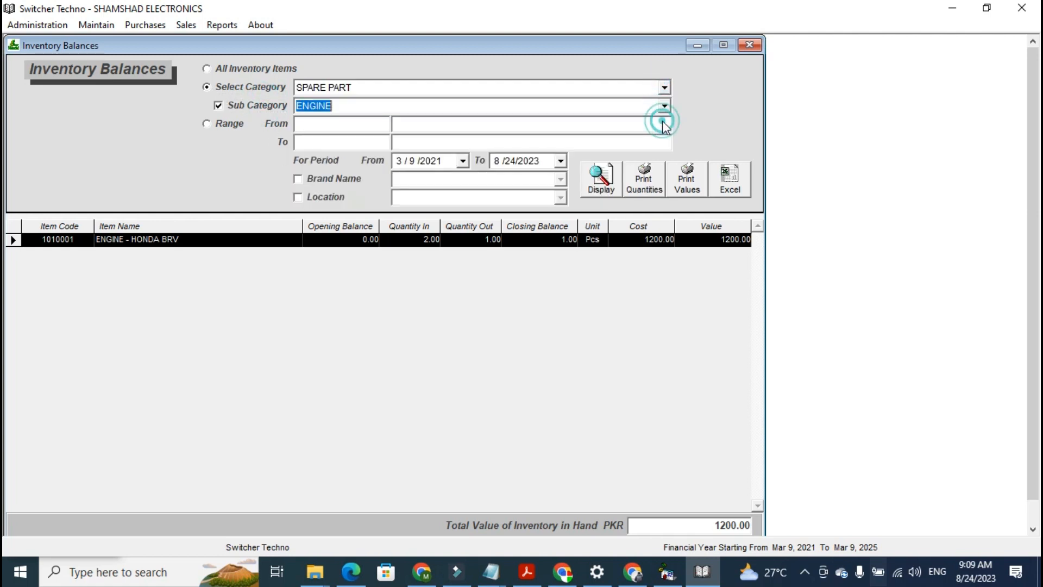
# Open the Customers' Balances report and display it
pyautogui.click(221, 25)
pyautogui.click(307, 356)
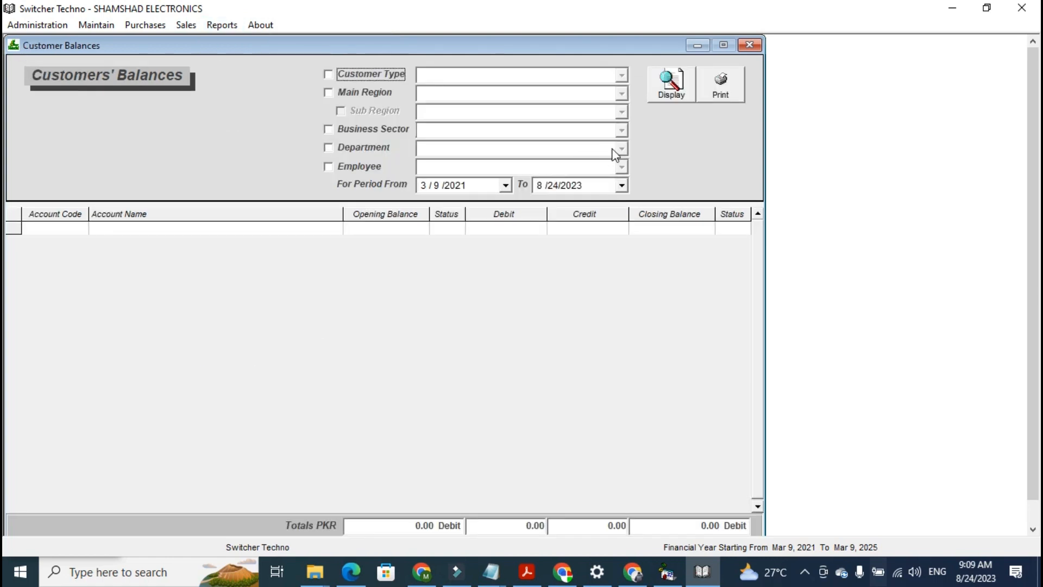
pyautogui.click(666, 99)
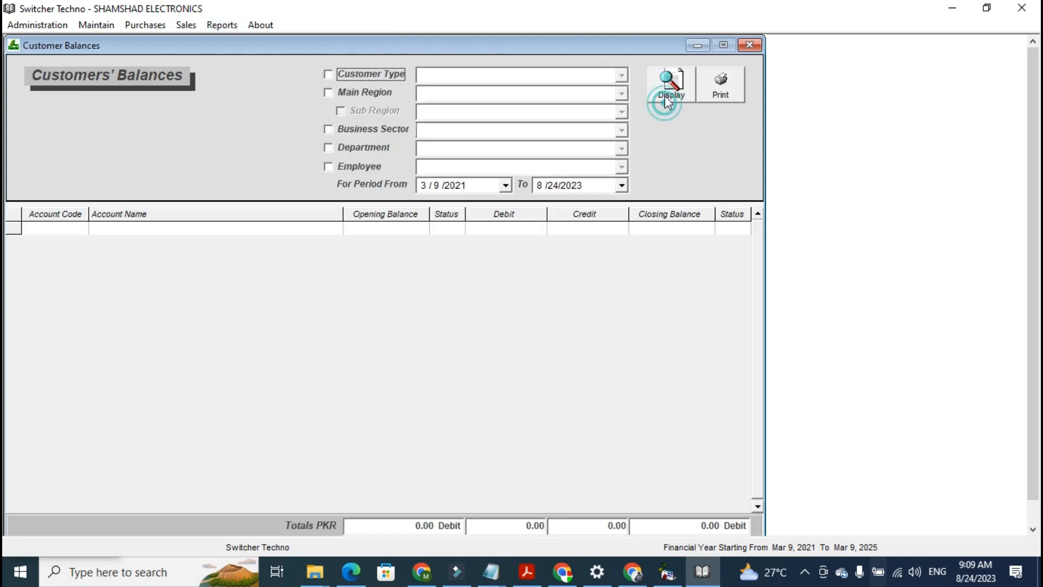
# Open the Vendors' Balances report and display it
pyautogui.click(221, 25)
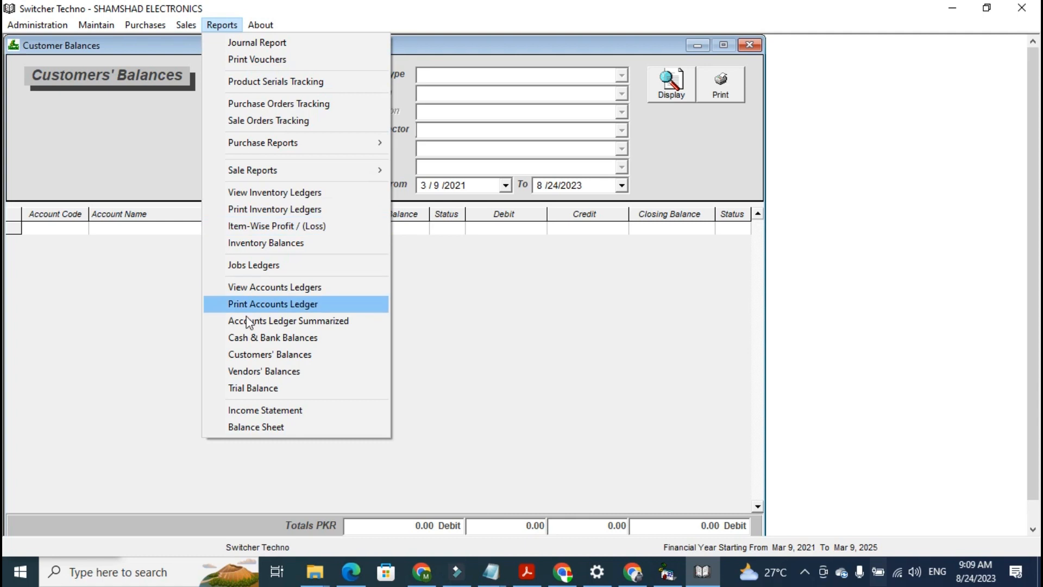
pyautogui.click(265, 371)
pyautogui.click(671, 83)
pyautogui.click(646, 215)
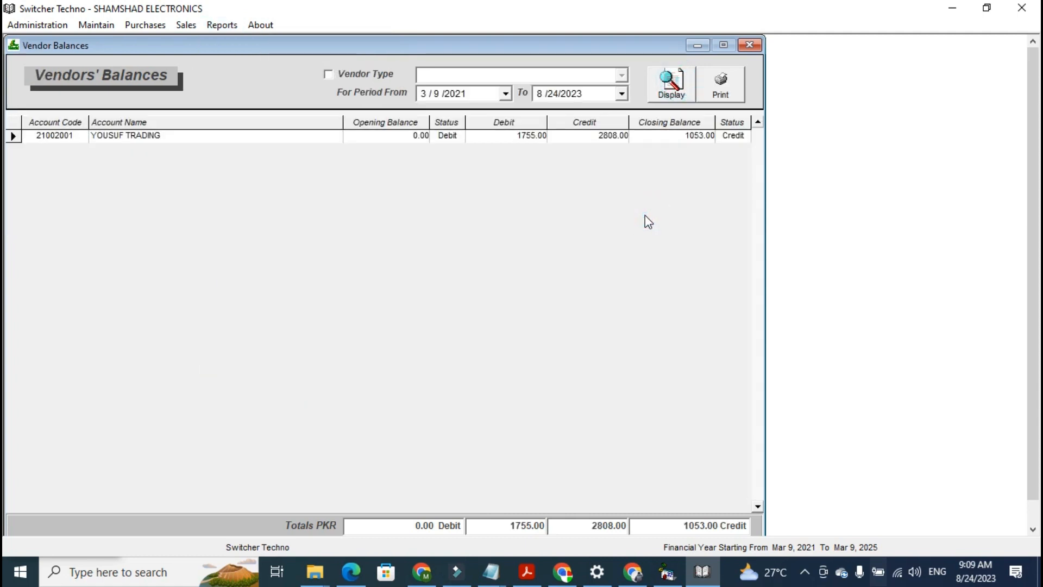
# View the Income Statement to date, examine it, and close the preview and dialog
pyautogui.click(224, 24)
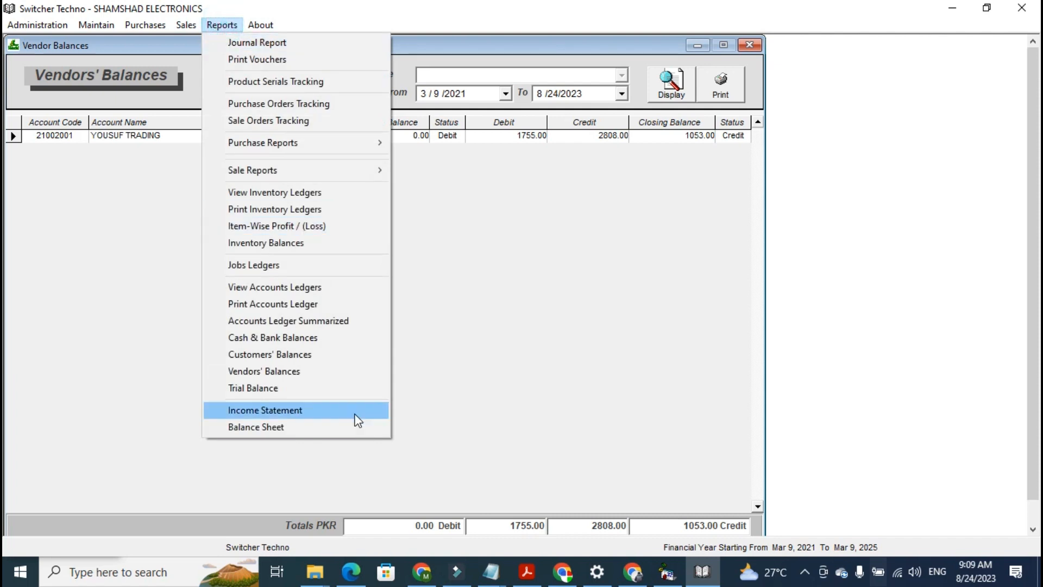
pyautogui.click(362, 412)
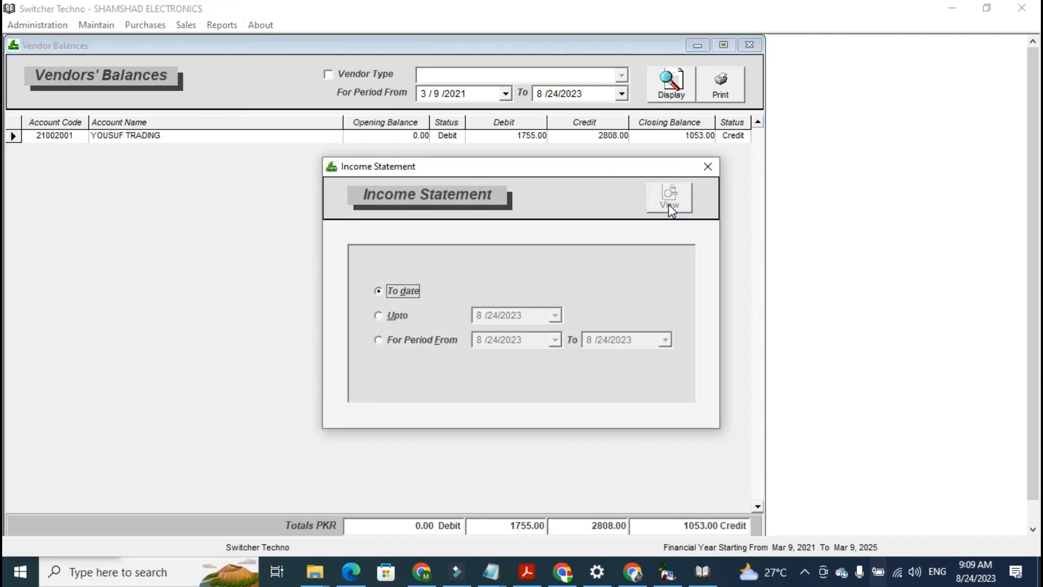
pyautogui.click(669, 206)
pyautogui.scroll(-1, 4, 248)
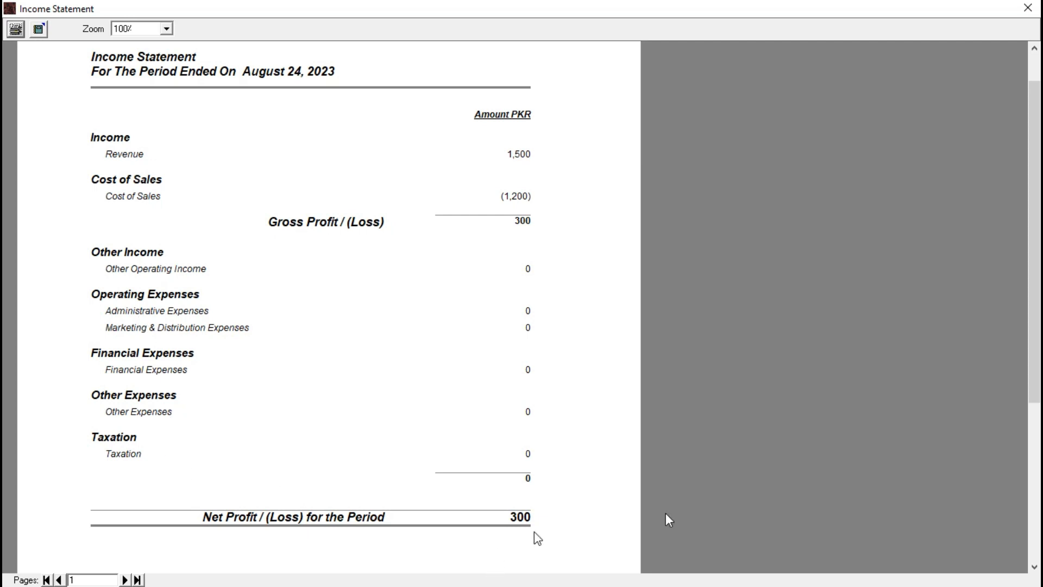
pyautogui.click(1028, 8)
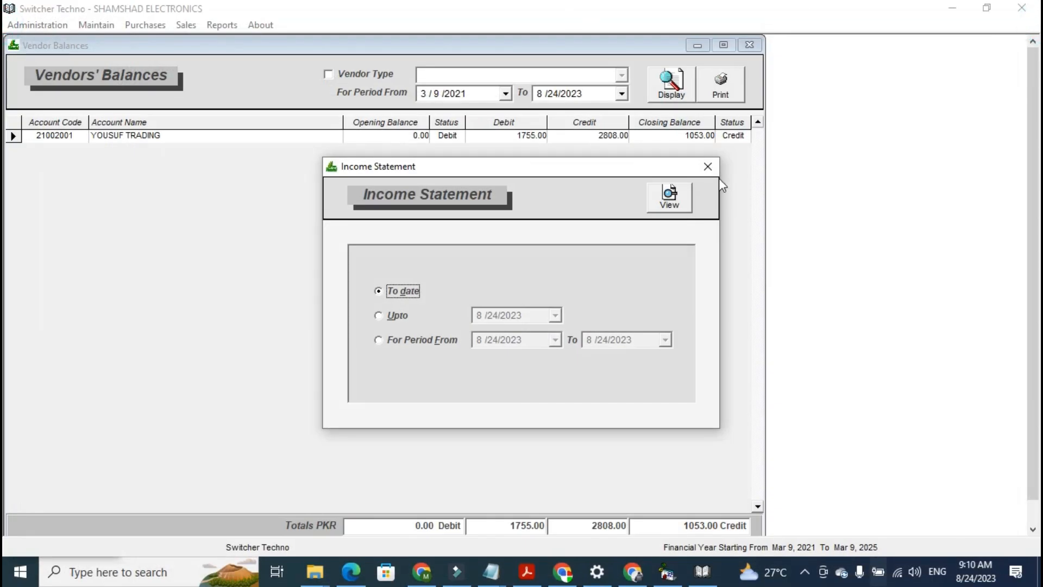
pyautogui.click(709, 168)
# Open the accounts ledger for YOUSUF TRADING, display it, and preview its print
pyautogui.click(222, 25)
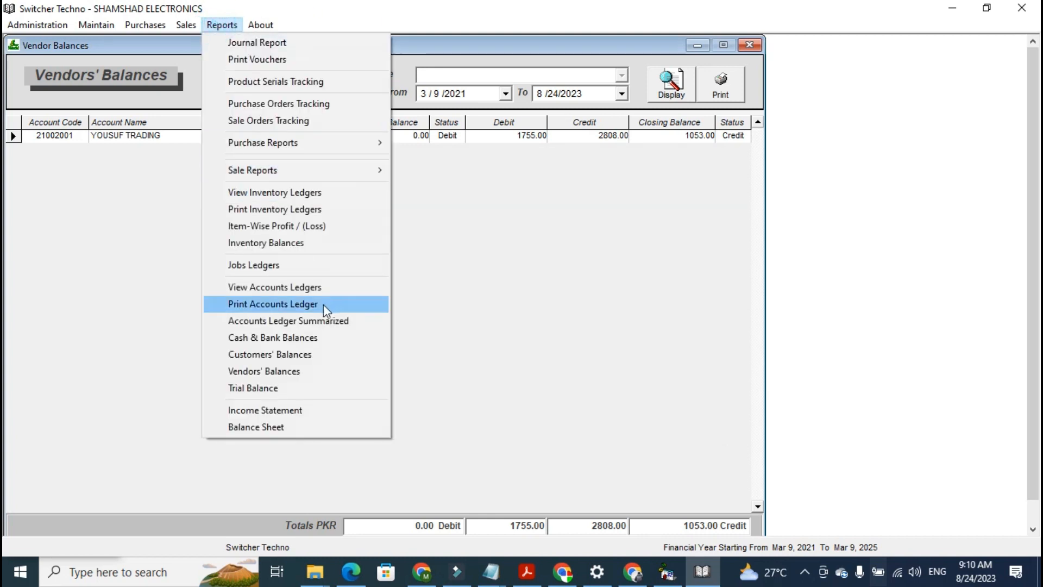
pyautogui.click(281, 287)
pyautogui.write('you')
pyautogui.press('Down')
pyautogui.press('Return')
pyautogui.click(602, 104)
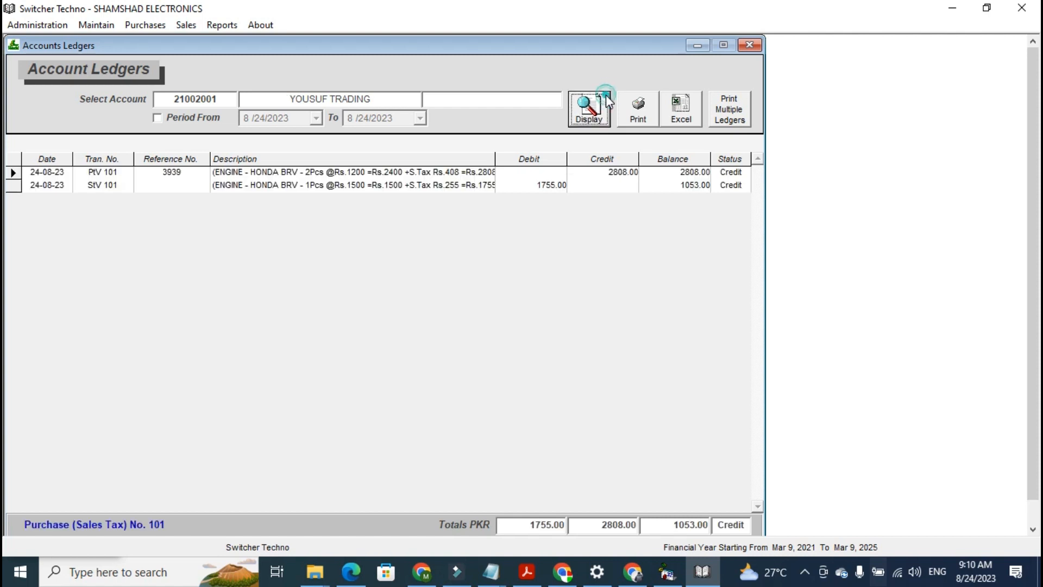
pyautogui.click(601, 101)
pyautogui.click(601, 101)
pyautogui.click(601, 102)
pyautogui.click(646, 112)
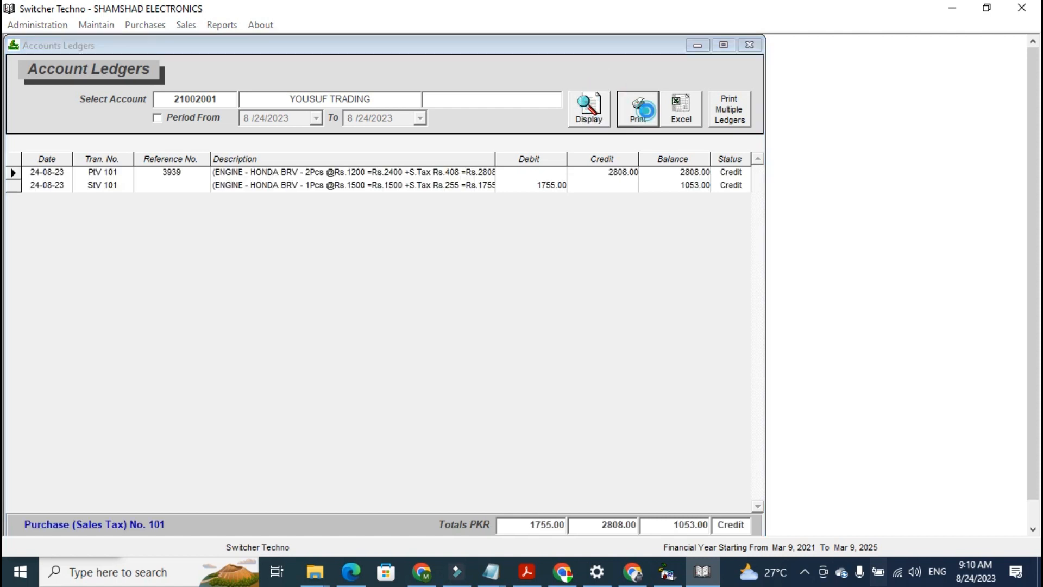
pyautogui.click(1028, 8)
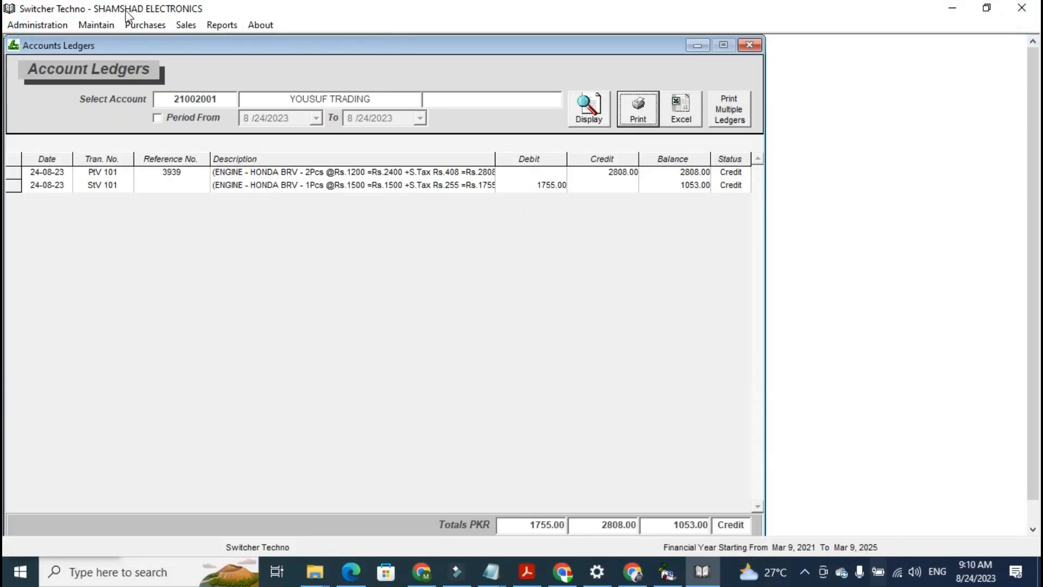
# Switch the accounts ledger to the Cash in Hand account and display it
pyautogui.click(222, 25)
pyautogui.doubleClick(171, 102)
pyautogui.write('ca')
pyautogui.press('Return')
pyautogui.press('Return')
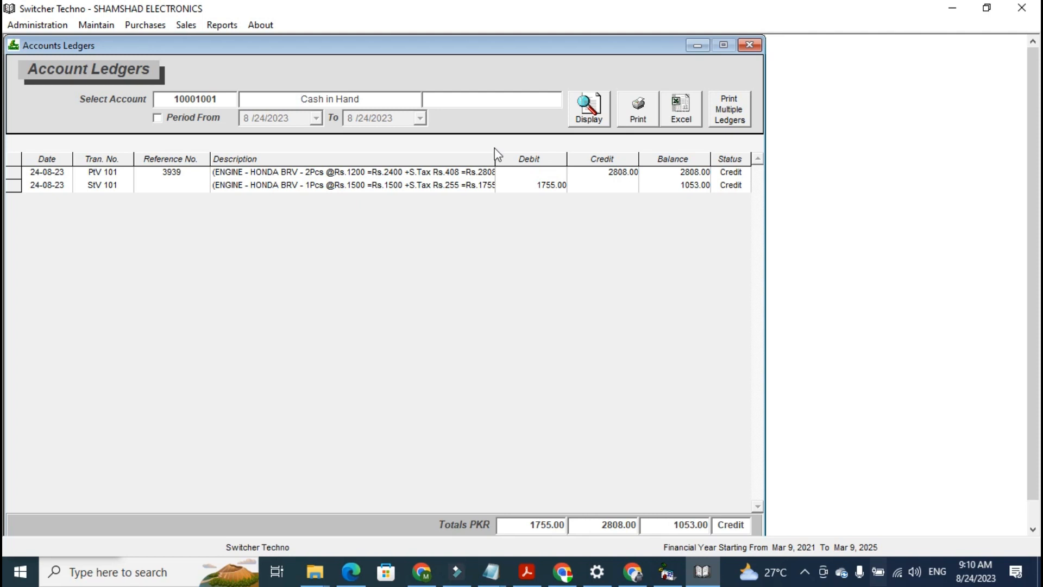
pyautogui.click(589, 109)
# Switch the accounts ledger to the Sales Tax Payable account and display it
pyautogui.doubleClick(180, 102)
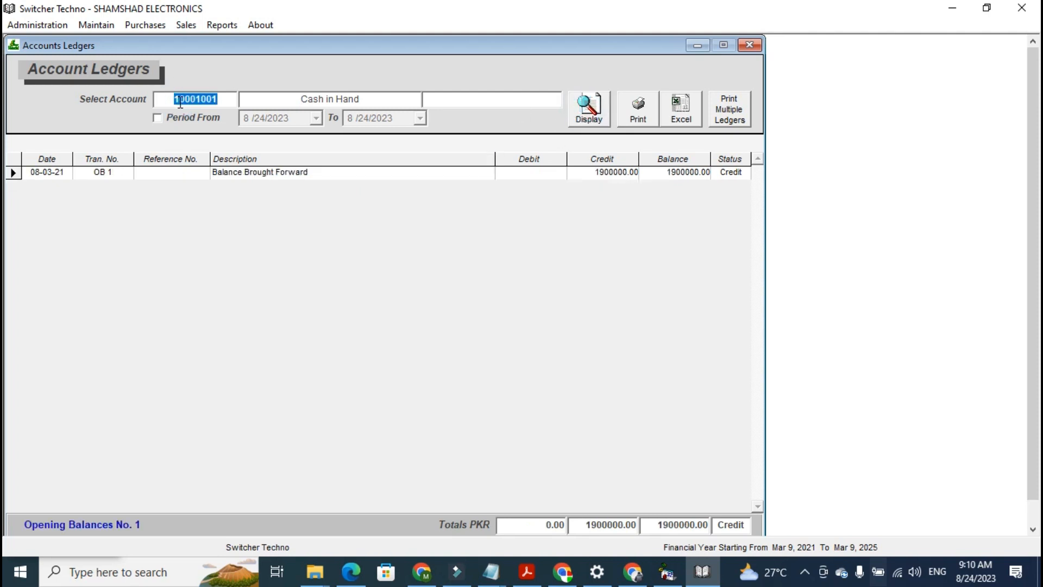
pyautogui.write('GS')
pyautogui.press('BackSpace')
pyautogui.press('BackSpace')
pyautogui.write('SALE')
pyautogui.press('Down')
pyautogui.press('Return')
pyautogui.click(597, 98)
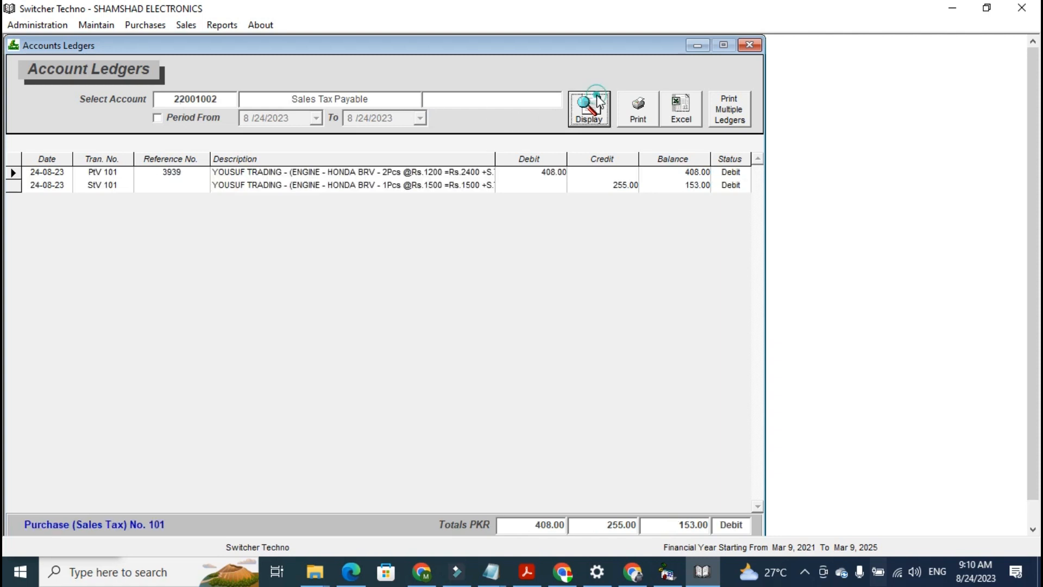
# View the Balance Sheet to date, examine both pages, and close the preview and dialog
pyautogui.click(223, 26)
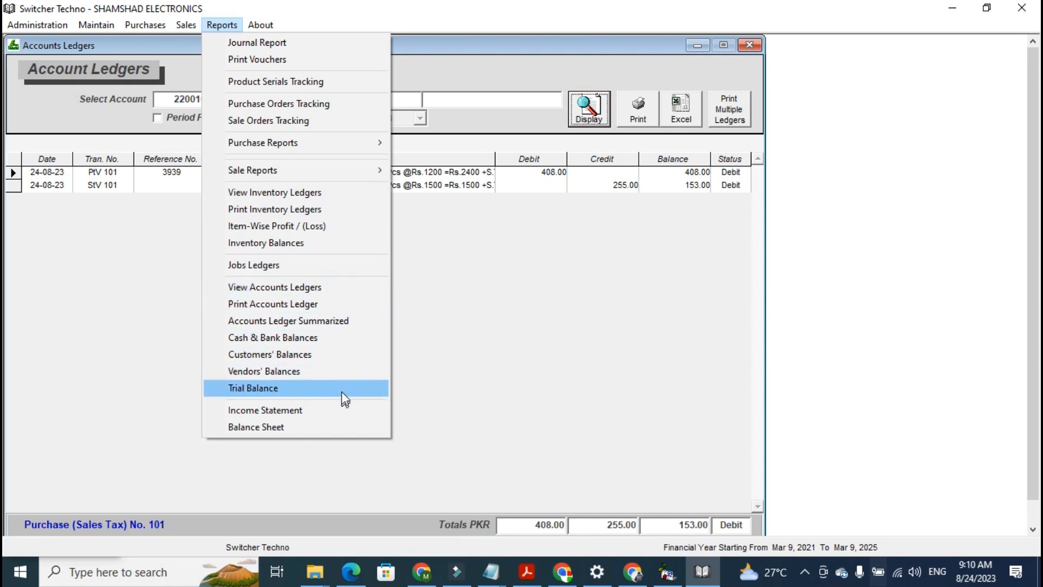
pyautogui.click(342, 426)
pyautogui.click(683, 211)
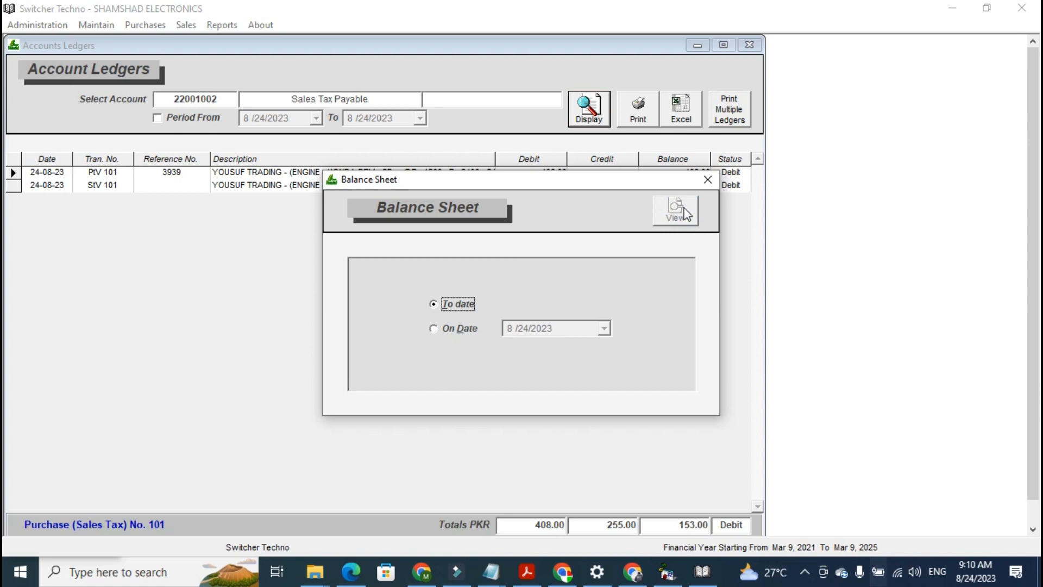
pyautogui.click(684, 211)
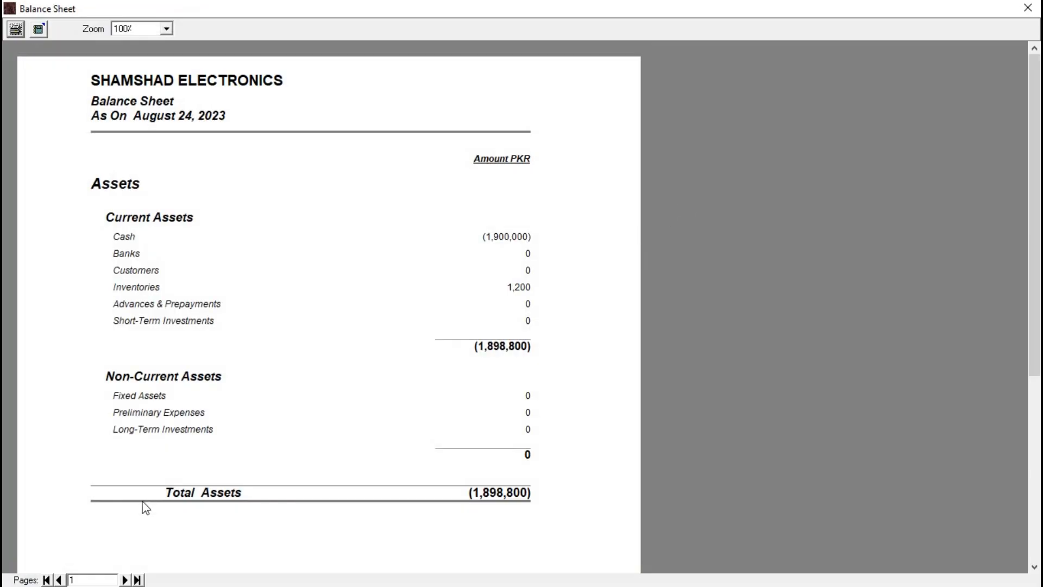
pyautogui.click(125, 580)
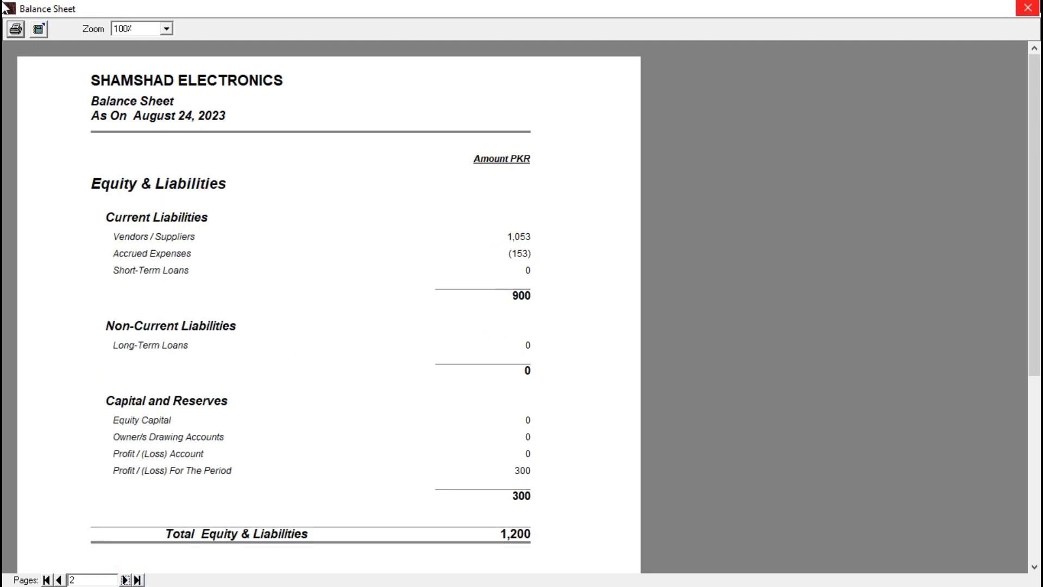
pyautogui.click(1029, 7)
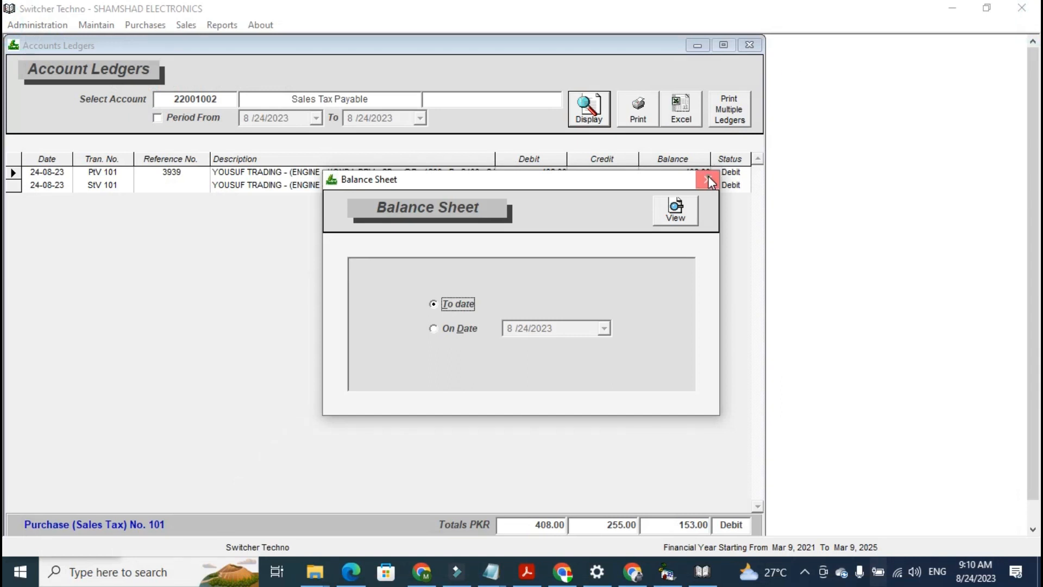
pyautogui.click(709, 177)
# Close all open report windows to return to the main dashboard
pyautogui.click(755, 40)
pyautogui.click(755, 40)
pyautogui.click(755, 40)
pyautogui.click(755, 40)
pyautogui.click(754, 40)
pyautogui.click(755, 40)
pyautogui.click(755, 40)
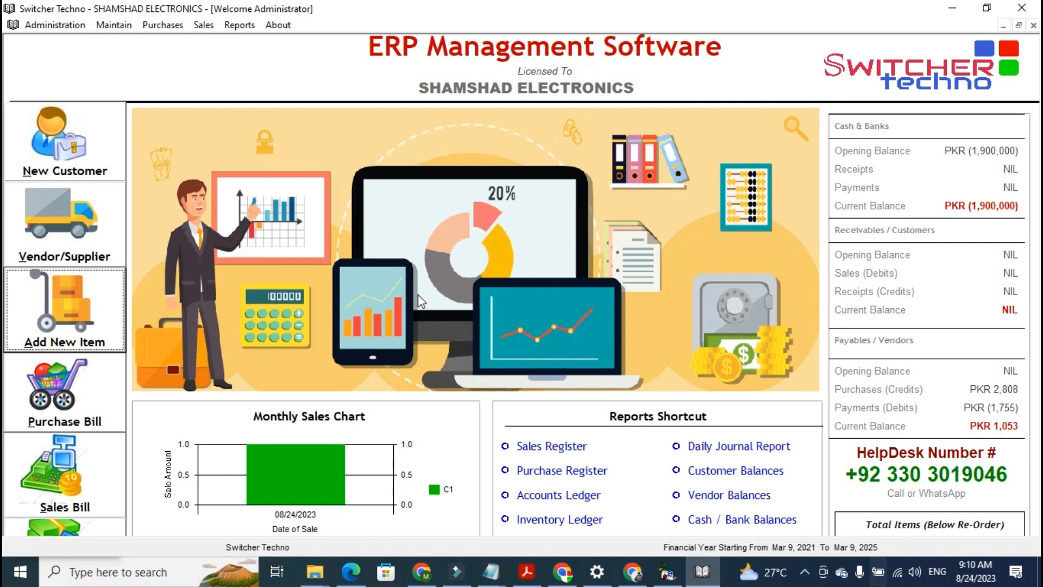
# Open the About box to examine the vendor details, then close it
pyautogui.click(278, 25)
pyautogui.click(308, 48)
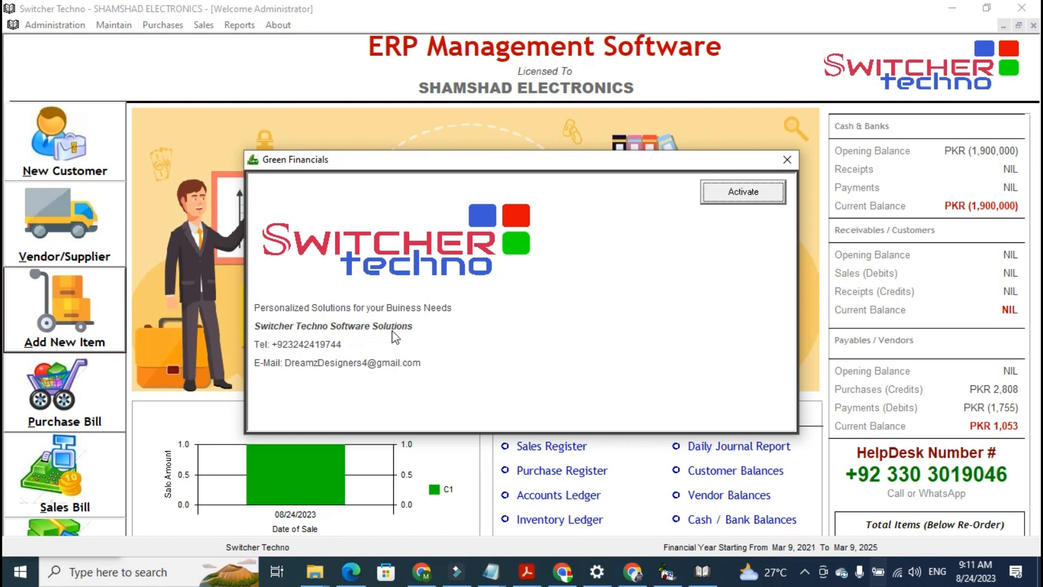
pyautogui.click(788, 160)
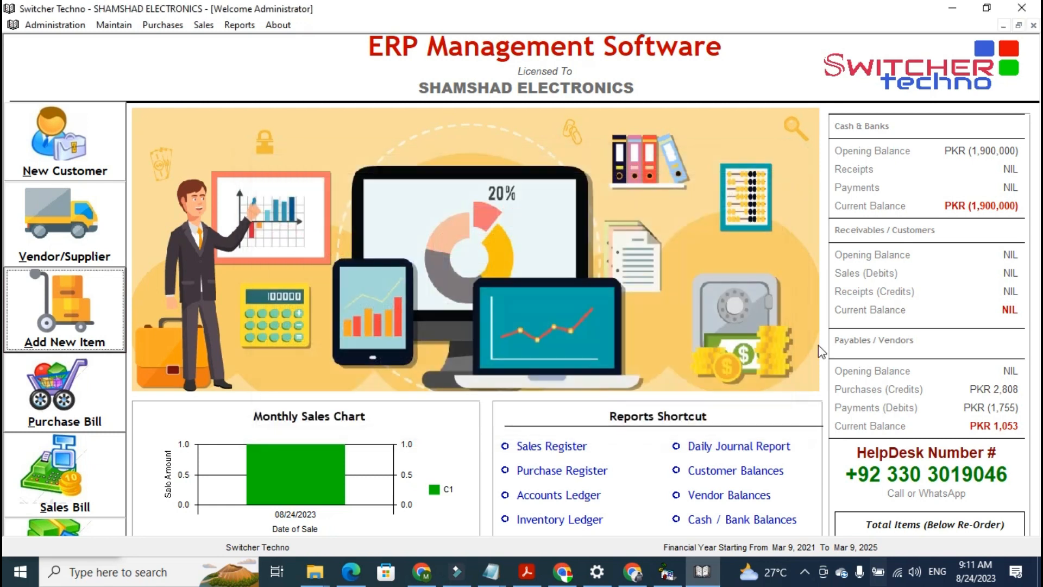